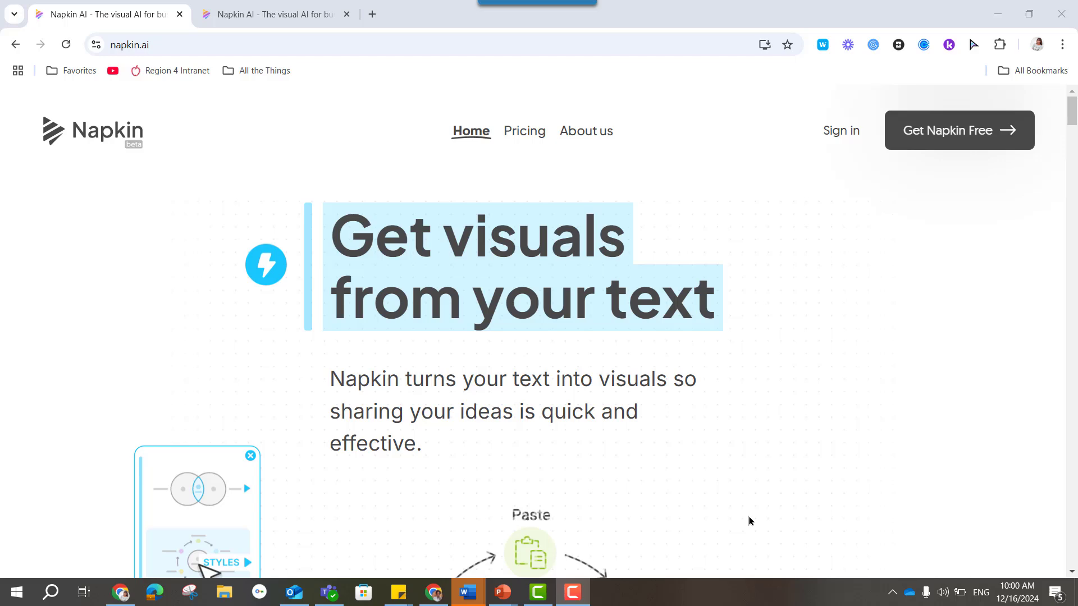
# Step: Scroll down through the Napkin AI home page and back up
pyautogui.scroll(-4, 749, 521)
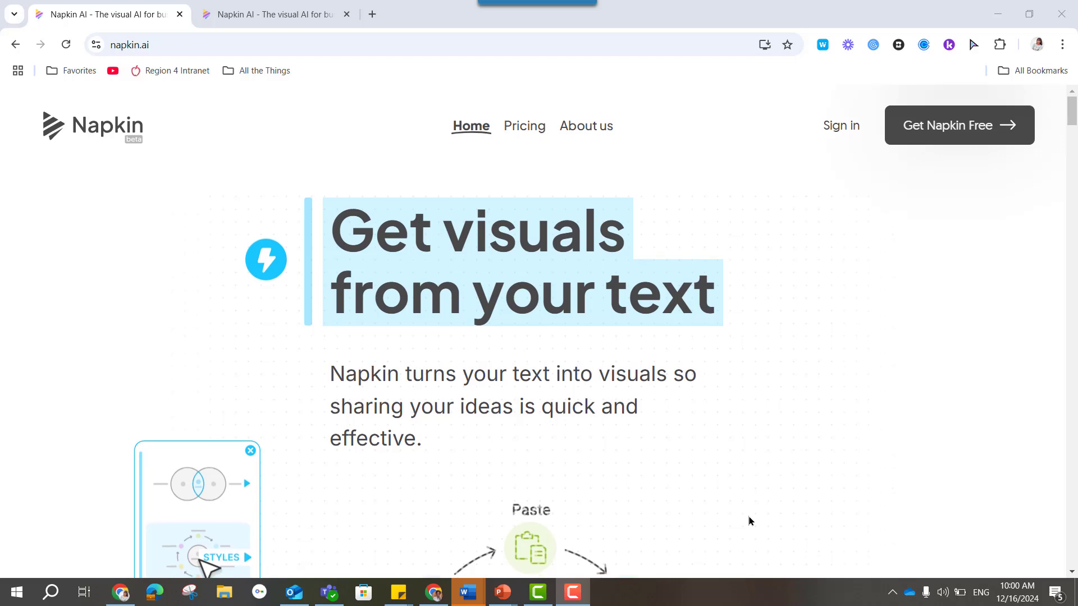
pyautogui.scroll(-2, 749, 521)
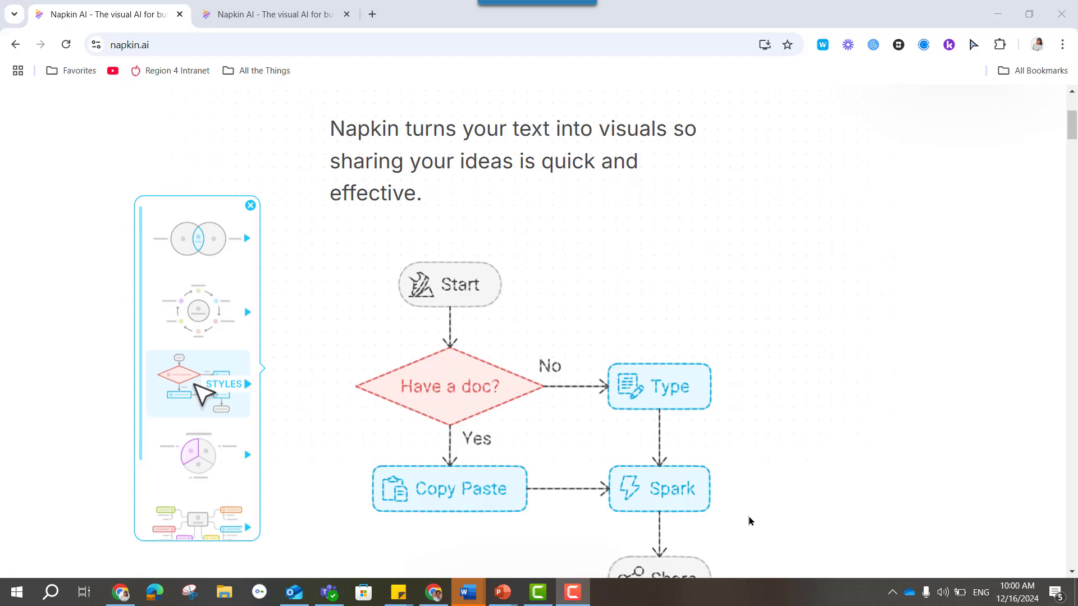
pyautogui.scroll(-3, 749, 521)
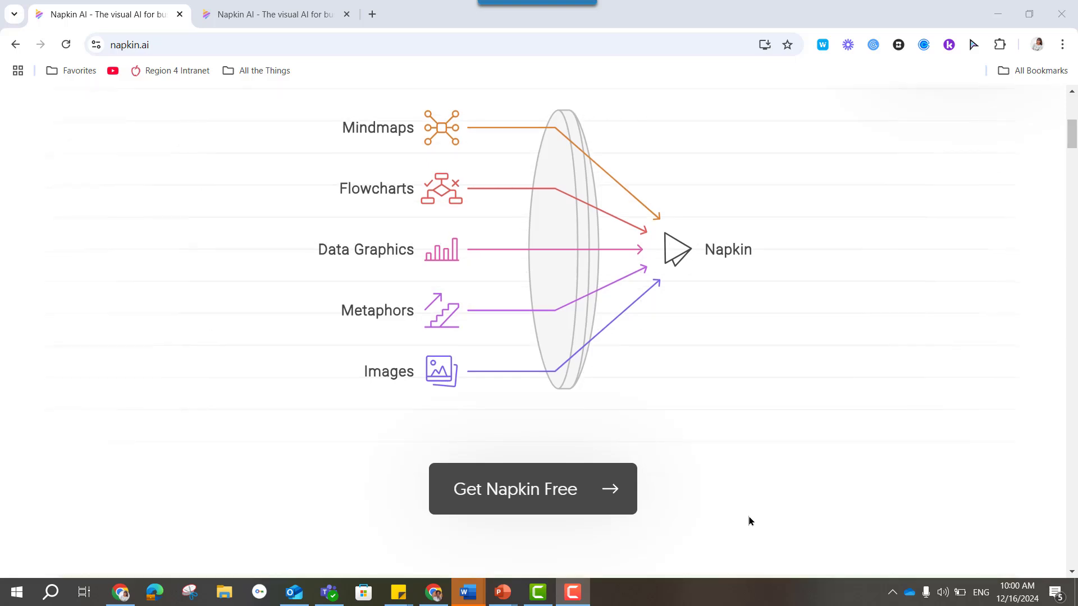
pyautogui.scroll(-8, 749, 521)
pyautogui.scroll(-3, 749, 521)
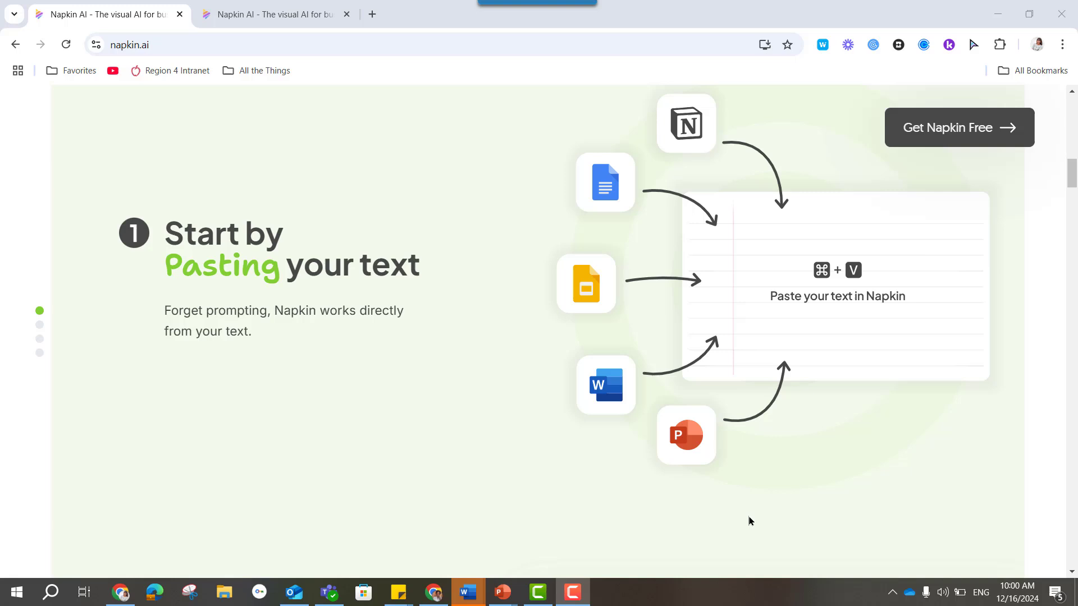
pyautogui.scroll(-5, 749, 521)
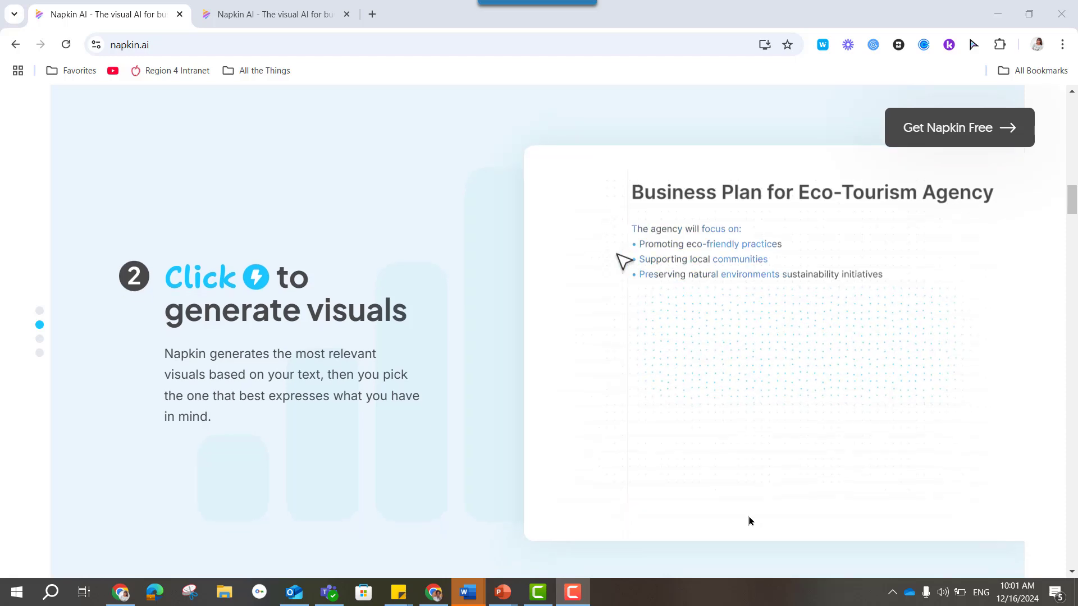
pyautogui.scroll(-5, 749, 521)
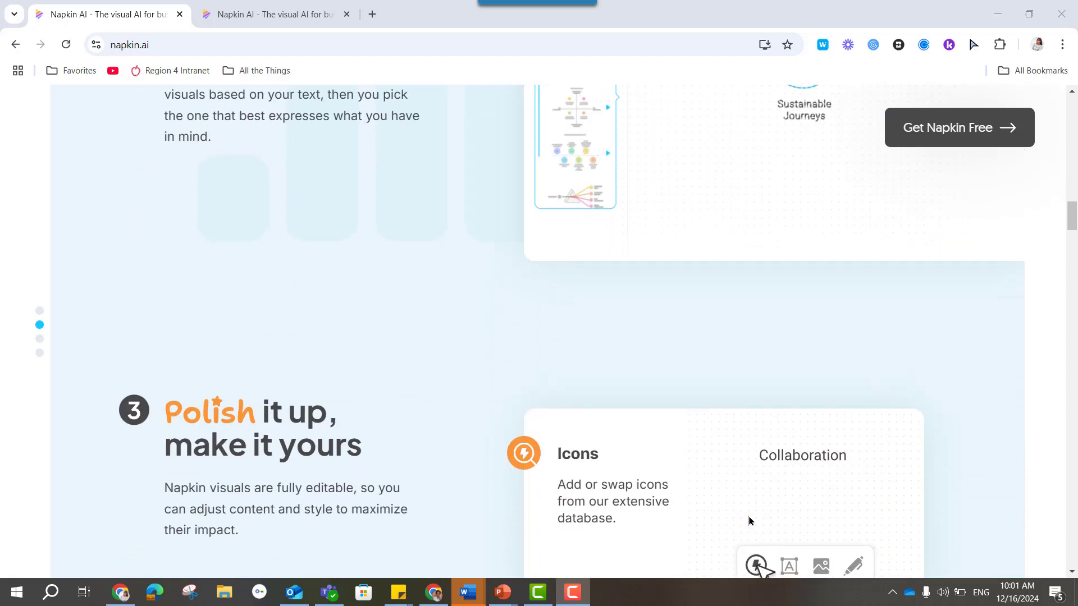
pyautogui.scroll(-5, 749, 521)
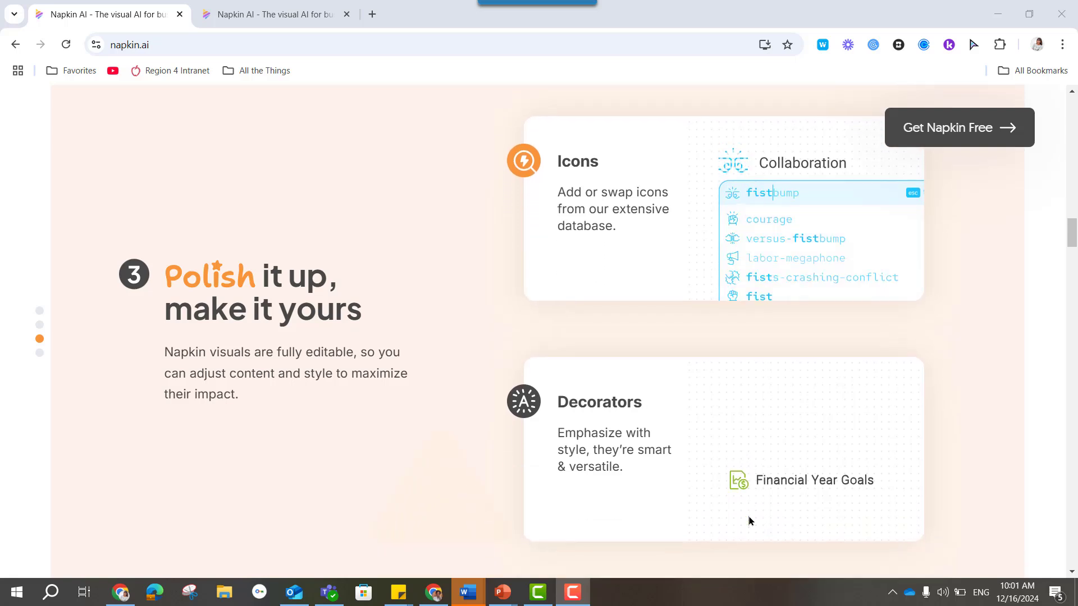
pyautogui.scroll(-1, 749, 521)
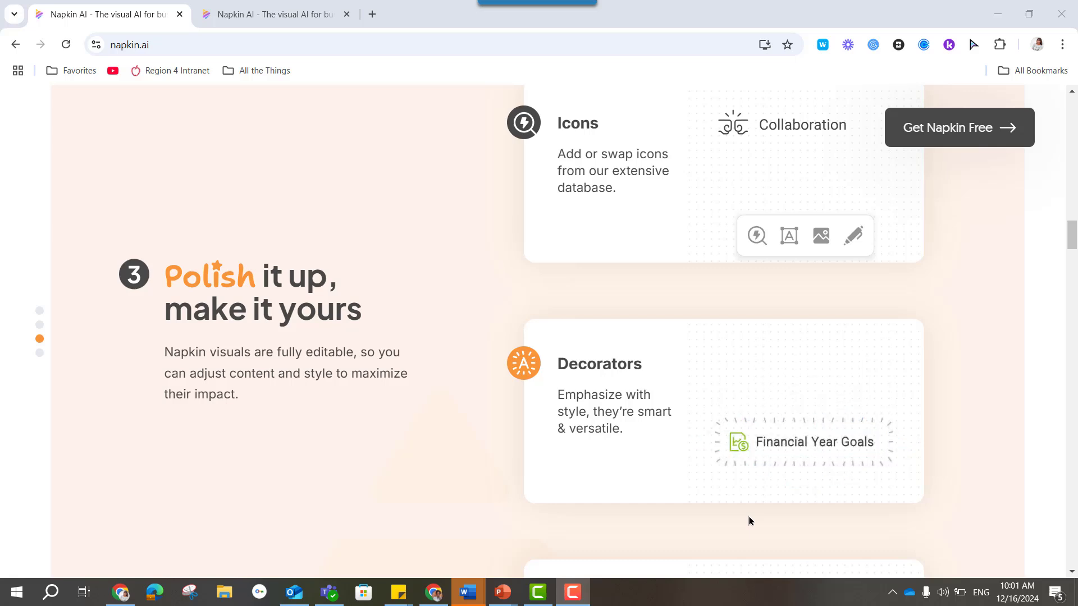
pyautogui.scroll(-4, 749, 521)
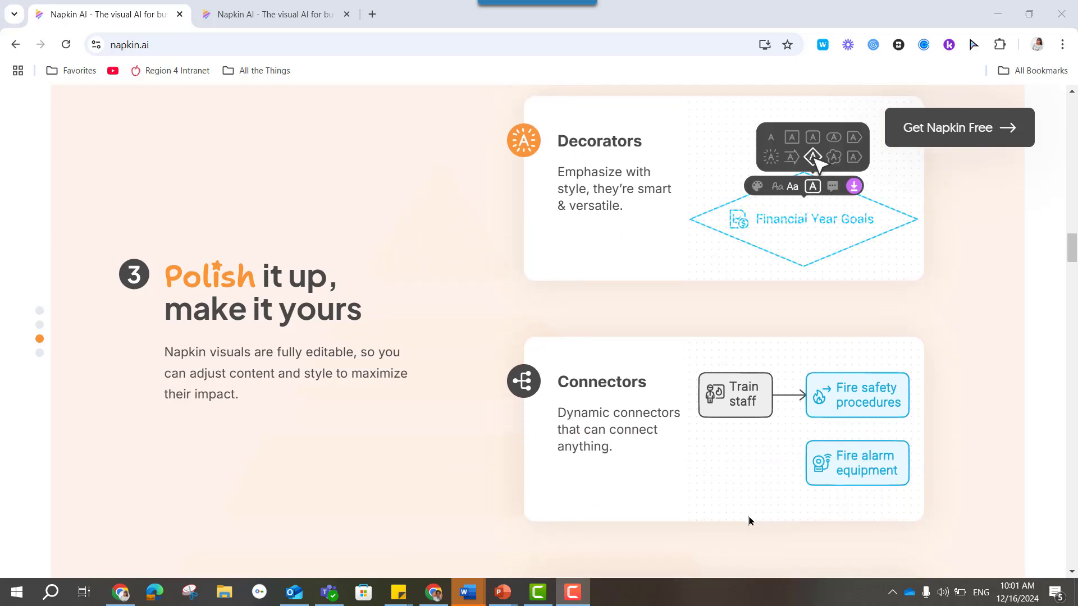
pyautogui.scroll(-3, 749, 521)
pyautogui.scroll(-3, 749, 521)
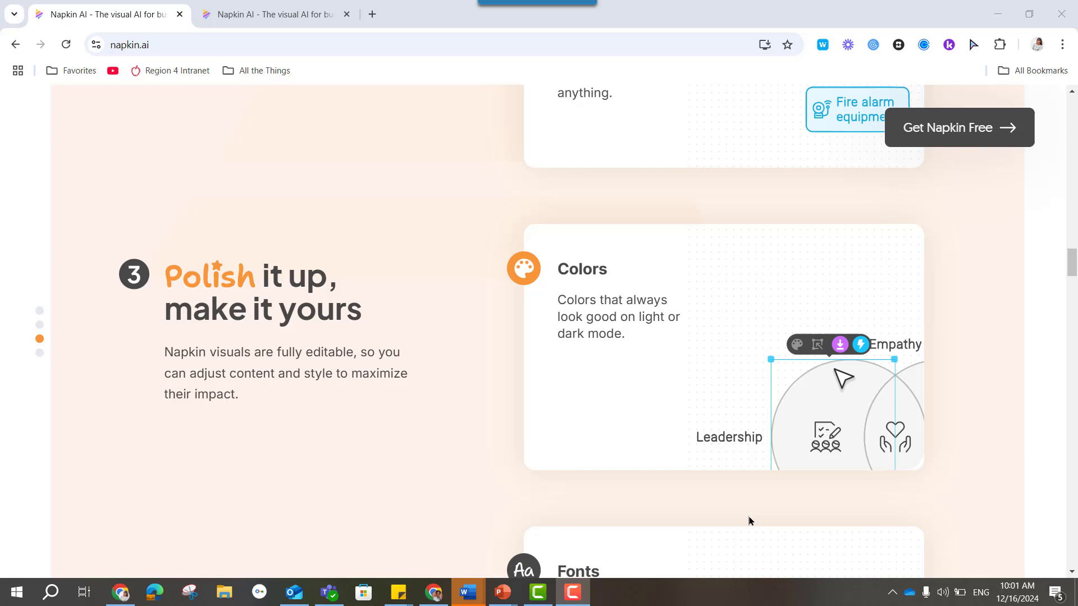
pyautogui.scroll(-8, 749, 521)
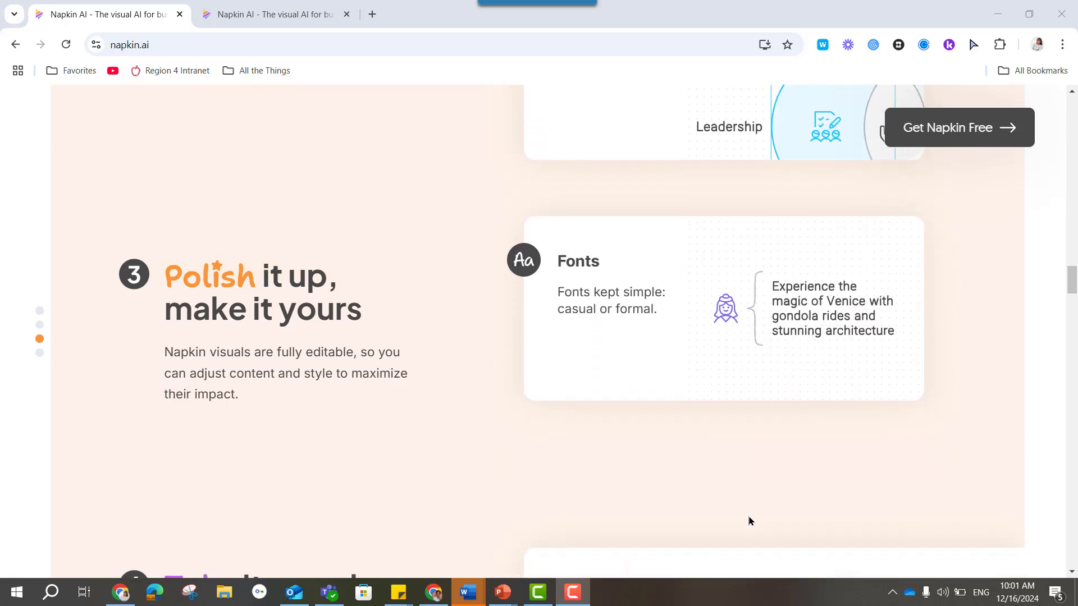
pyautogui.scroll(-3, 749, 521)
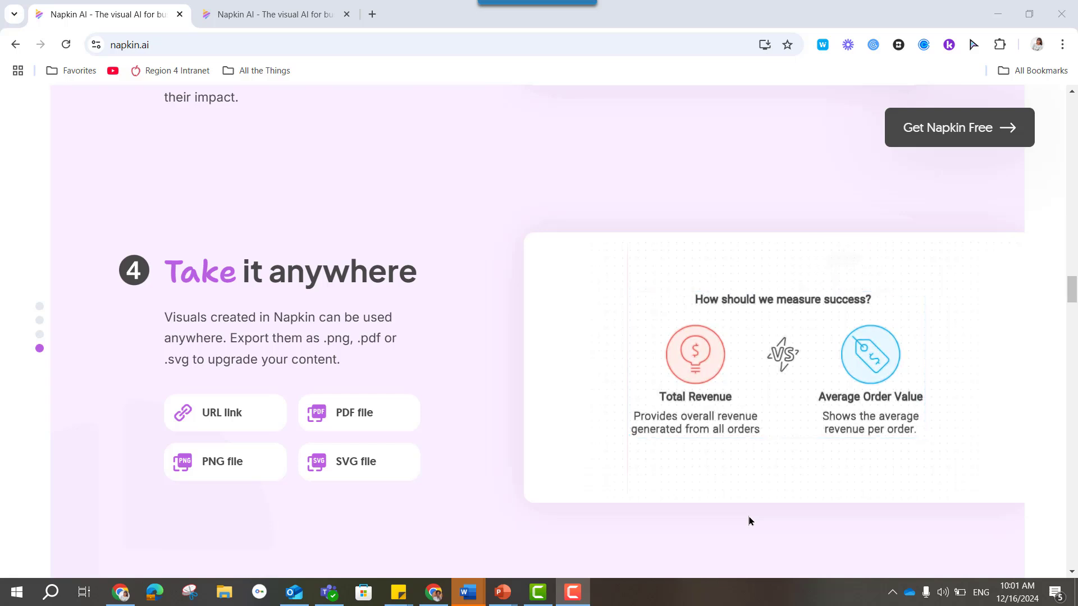
pyautogui.scroll(-6, 749, 521)
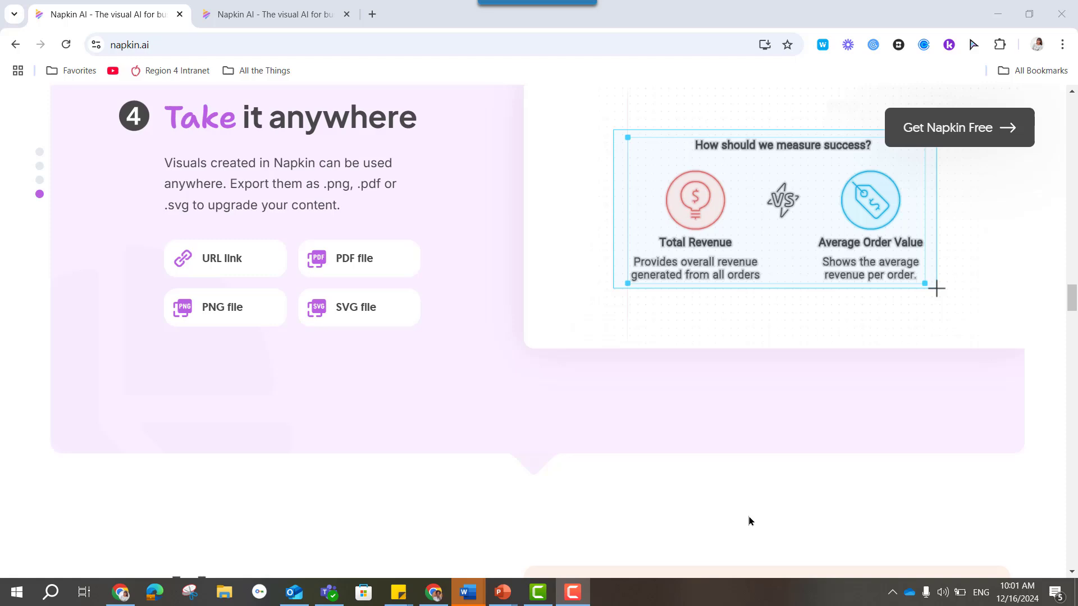
pyautogui.scroll(-4, 749, 521)
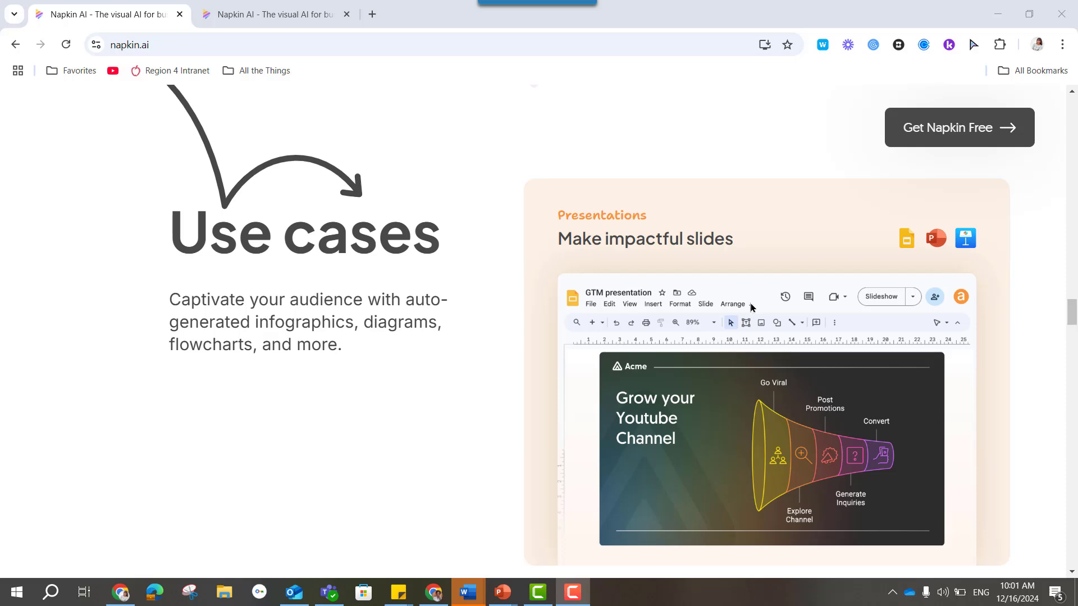
pyautogui.scroll(20, 774, 237)
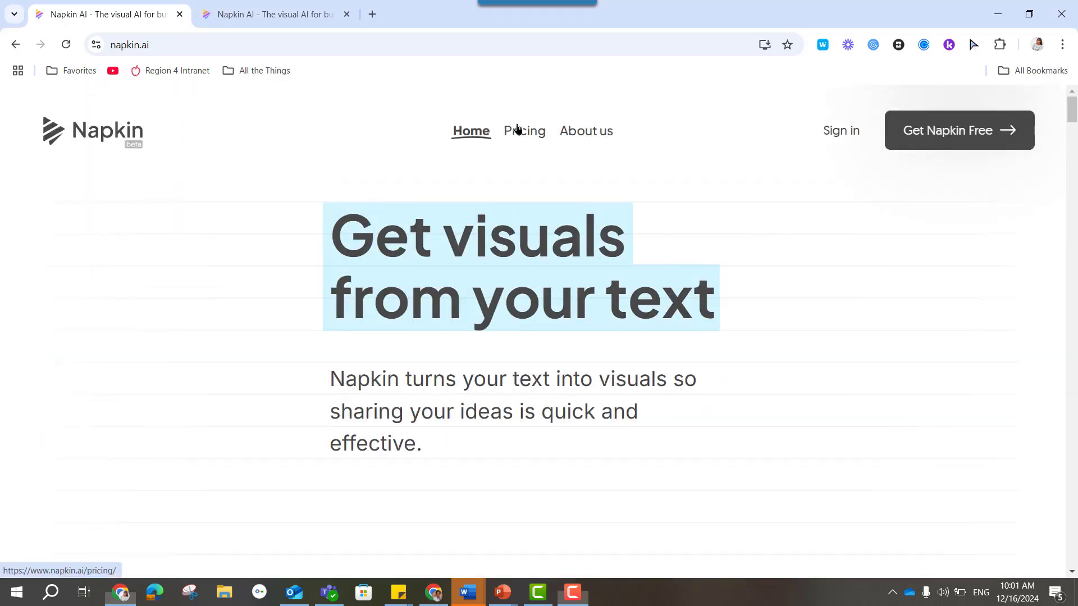
# Step: Review the Starter, Professional and Enterprise plan cards on the Pricing page
pyautogui.click(518, 129)
pyautogui.scroll(-3, 447, 358)
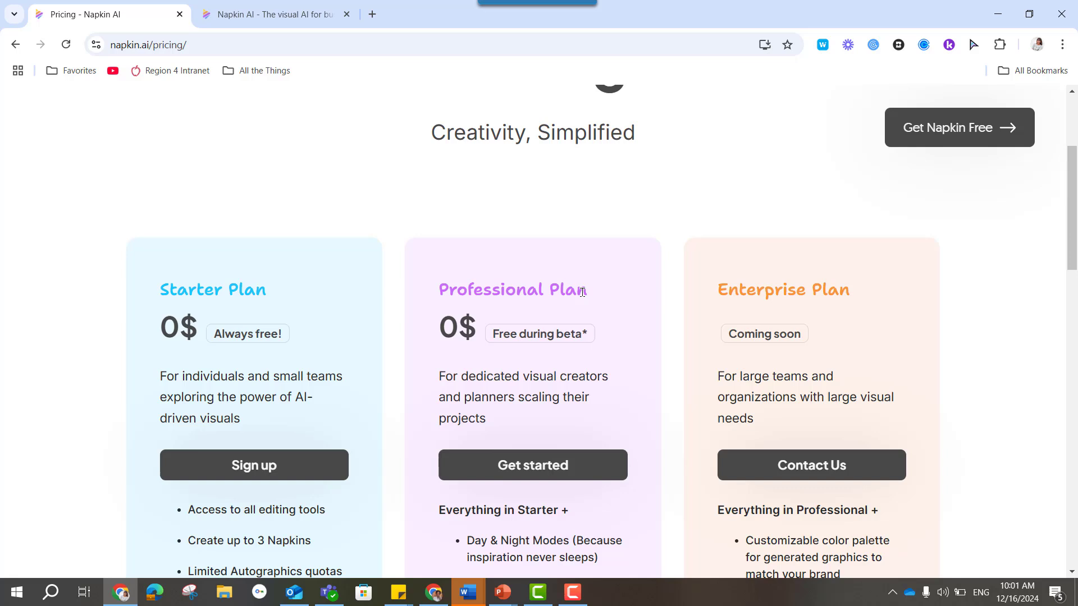
pyautogui.scroll(-3, 582, 292)
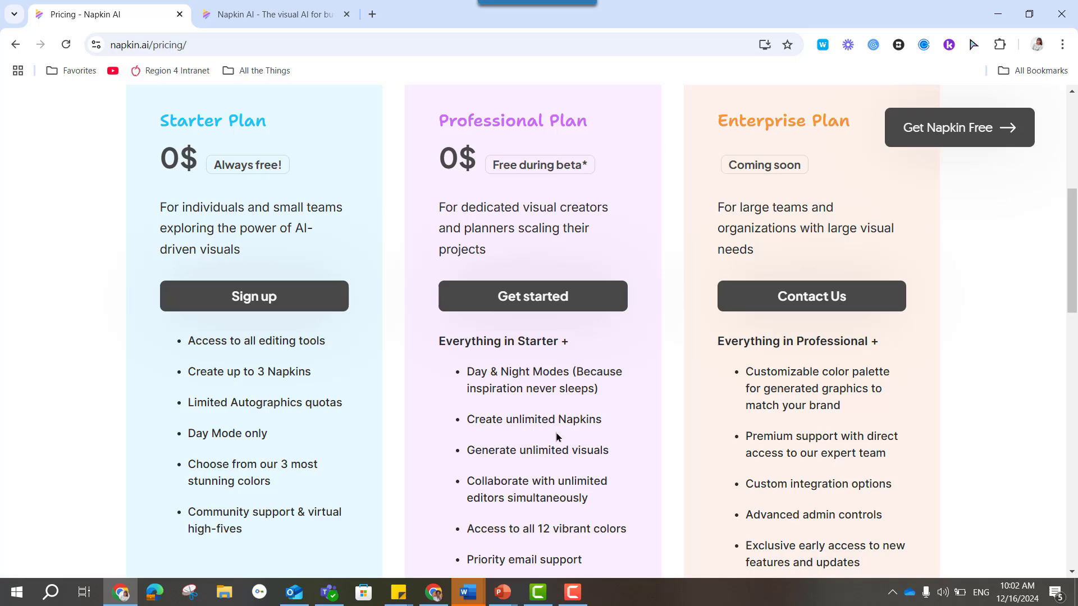
pyautogui.scroll(-1, 558, 437)
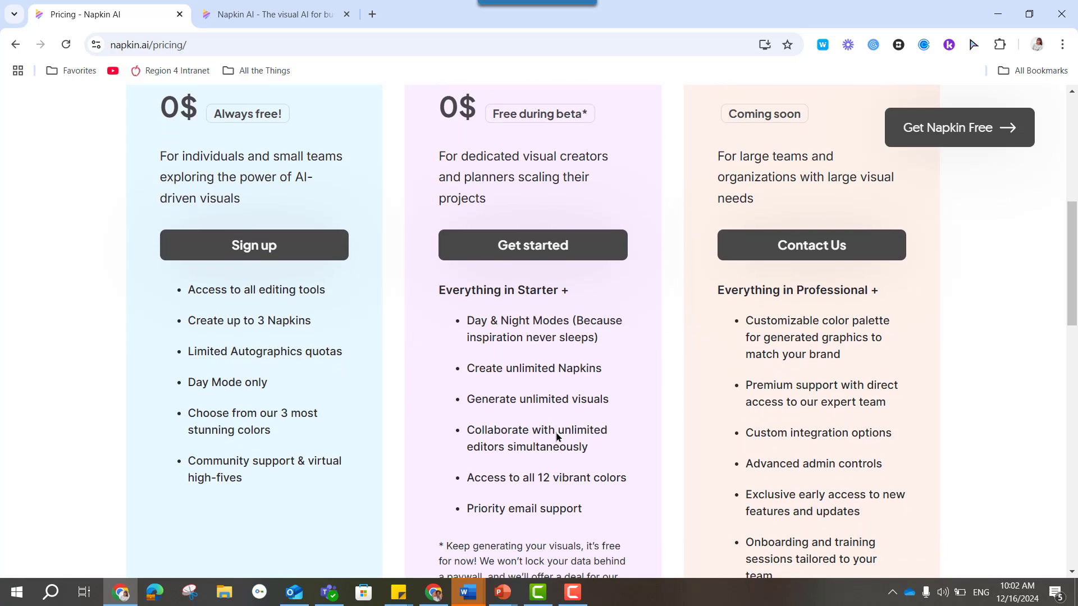
pyautogui.scroll(1, 556, 435)
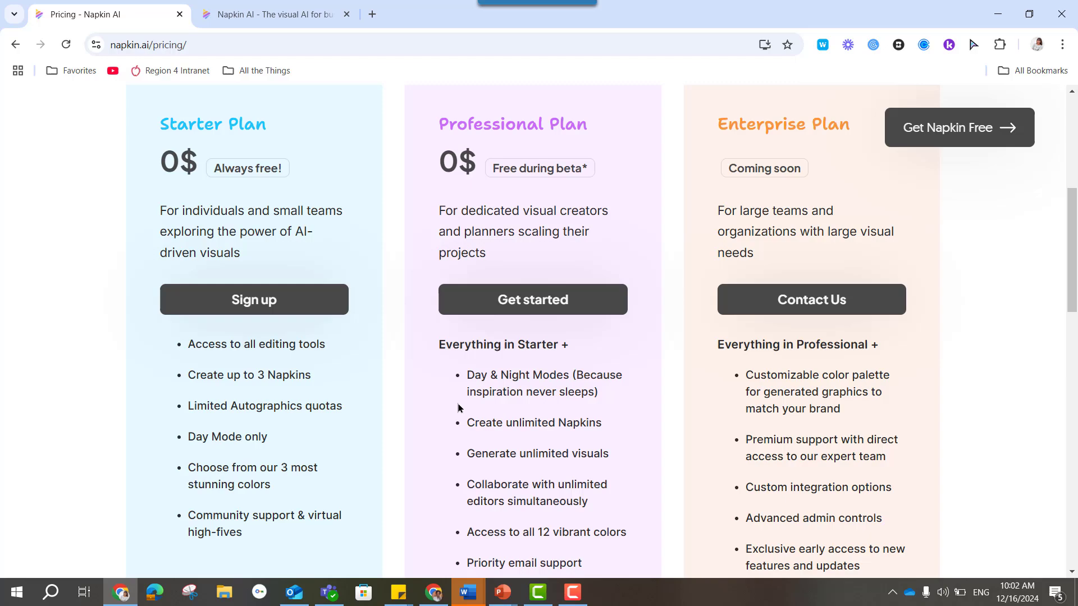
pyautogui.scroll(-3, 458, 408)
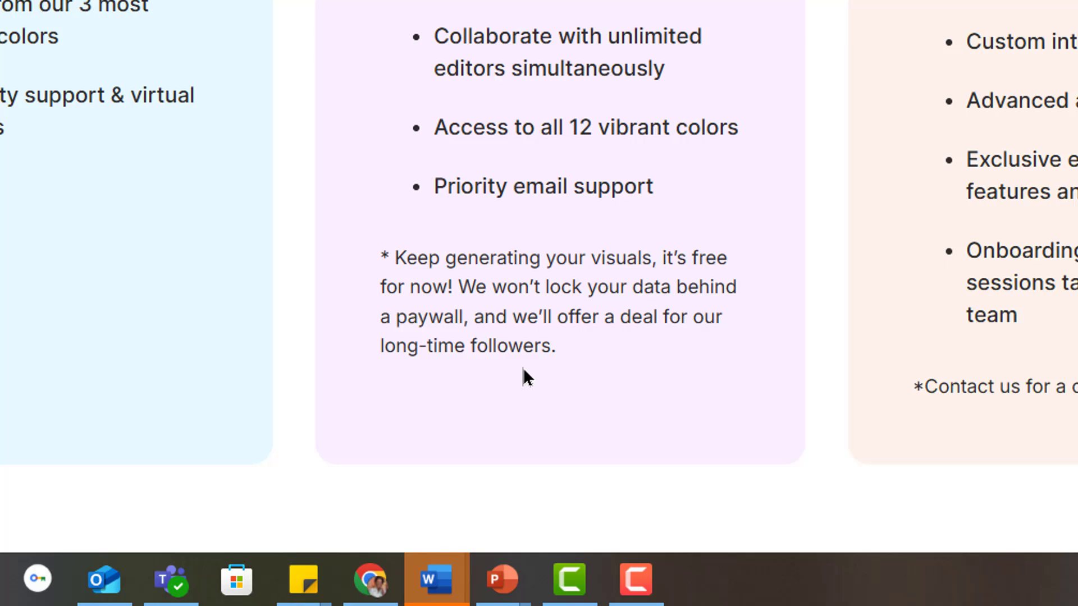
pyautogui.scroll(7, 526, 377)
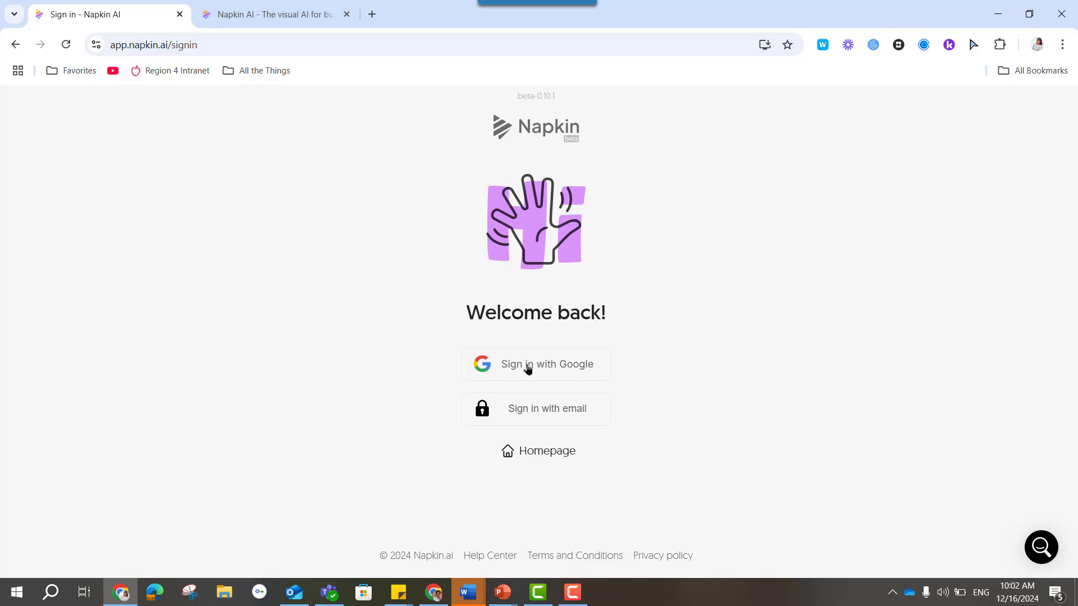
# Step: Sign in with Google and start a new napkin using Draft with AI
pyautogui.click(528, 366)
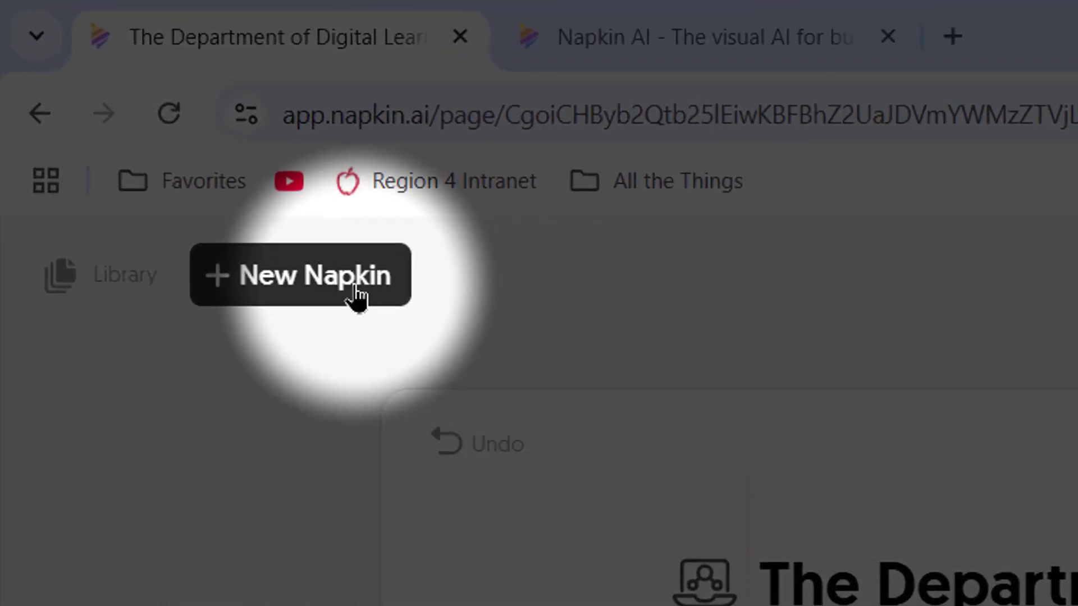
pyautogui.click(355, 296)
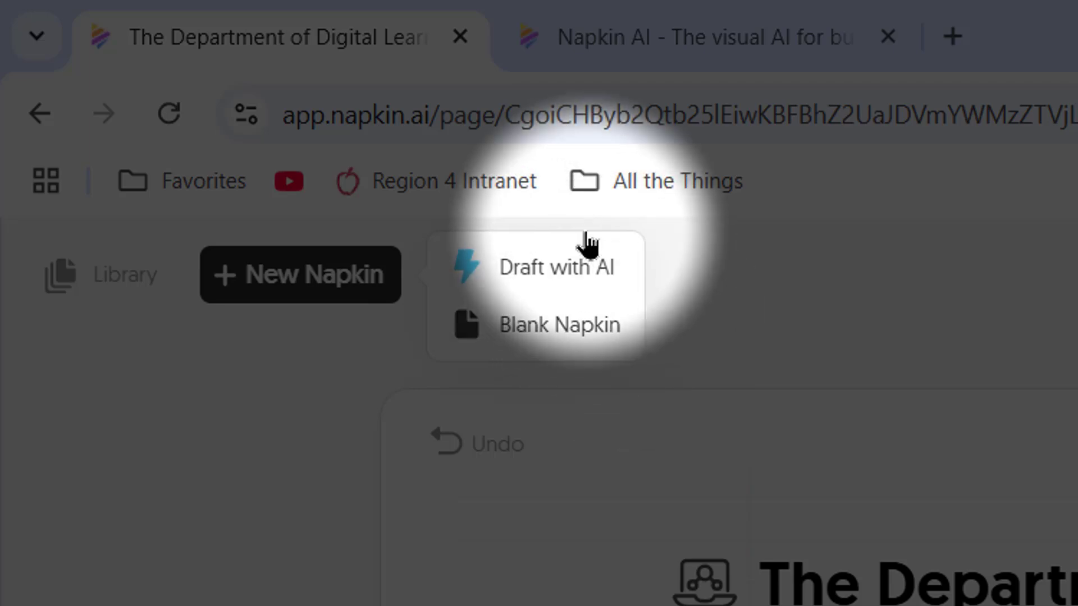
pyautogui.click(587, 270)
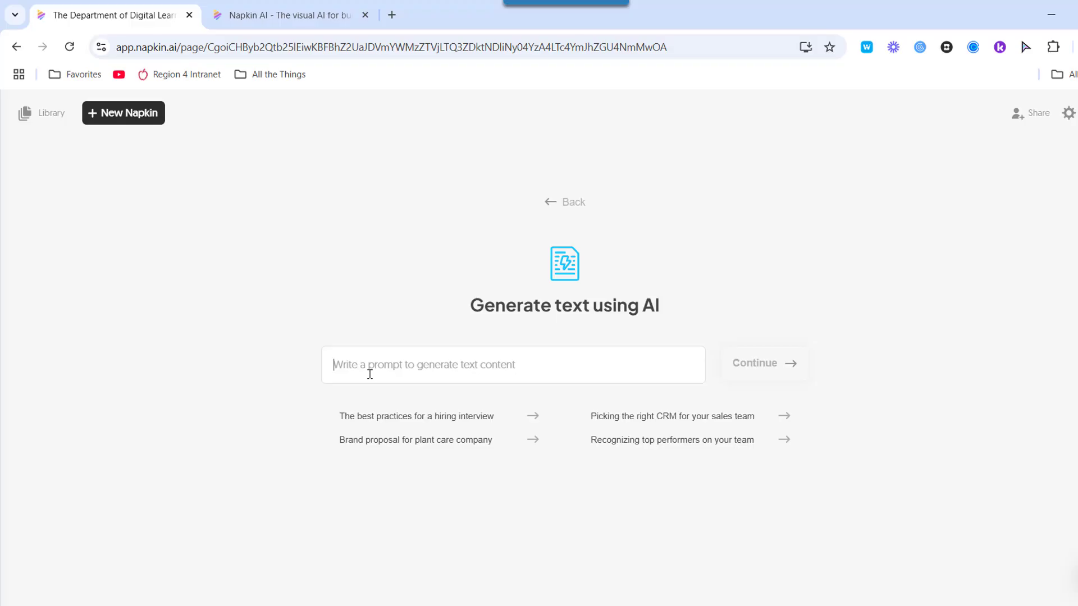
# Step: Paste the call-for-proposals prompt, correct 'january' to 'January', and submit it
pyautogui.write('generate a call for proposals for a digital learning conference in january 2025. create 3 levels of sponsorships and outline the benefits of each.')
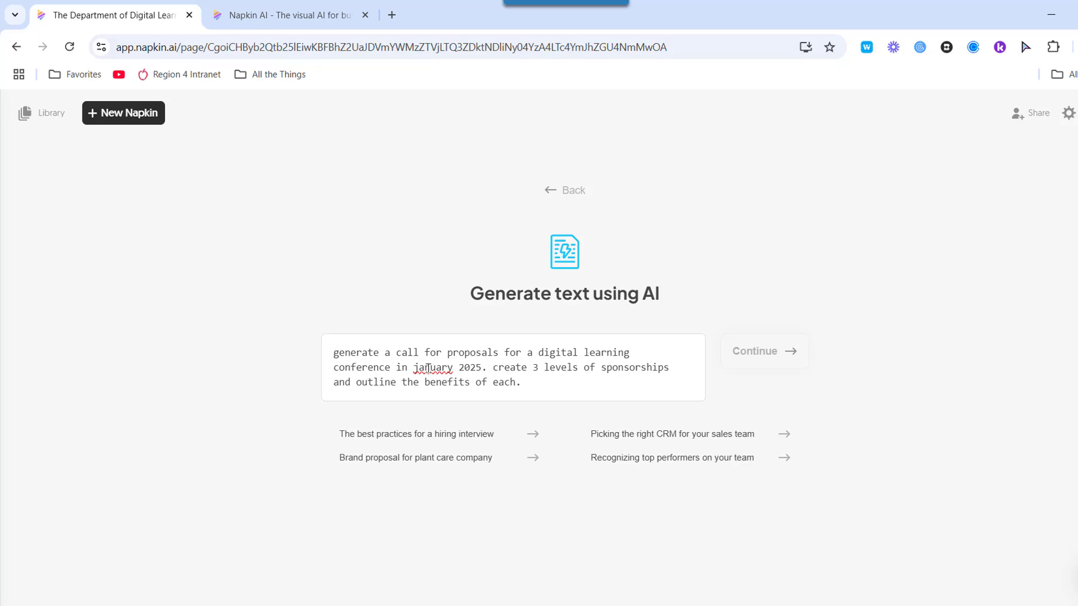
pyautogui.rightClick(428, 368)
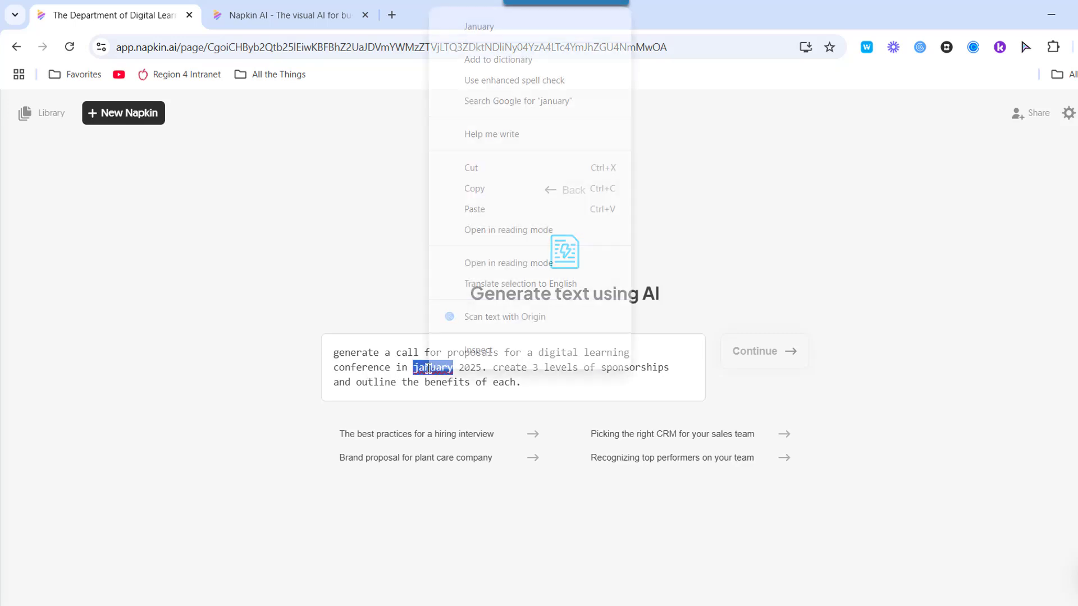
pyautogui.click(476, 34)
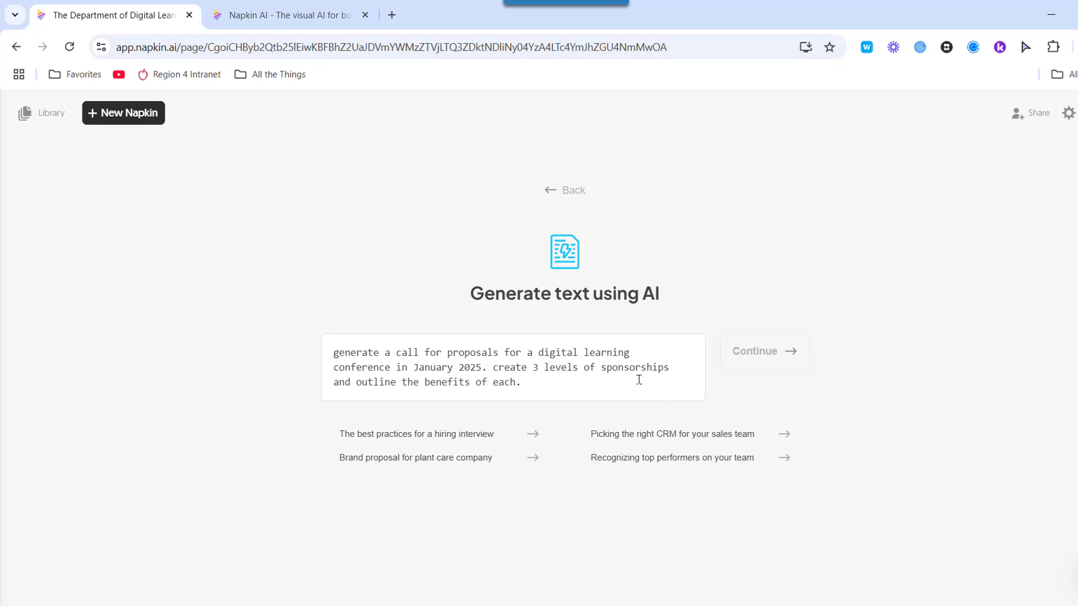
pyautogui.press('Return')
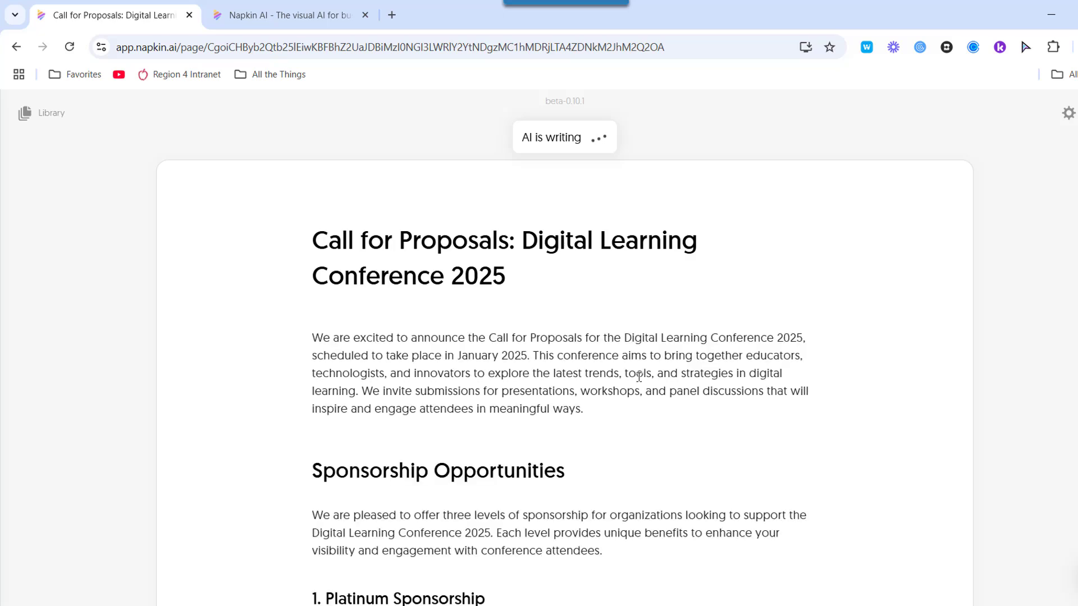
# Step: Scroll through the drafted Platinum, Gold ($15,000) and Silver ($7,500) sponsorship sections
pyautogui.scroll(-3, 639, 377)
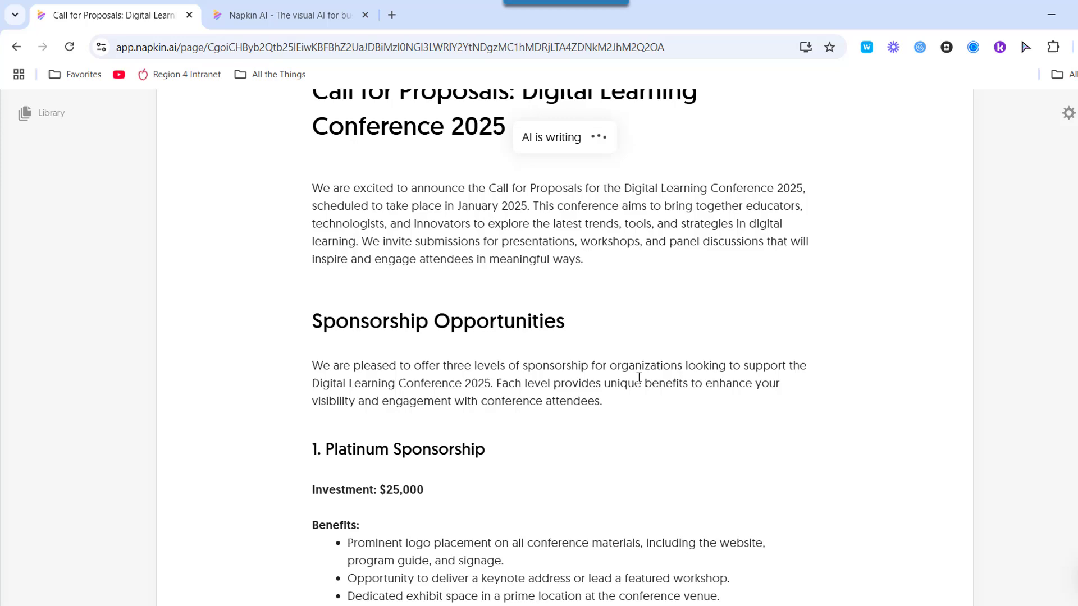
pyautogui.scroll(-5, 639, 377)
pyautogui.scroll(-4, 638, 377)
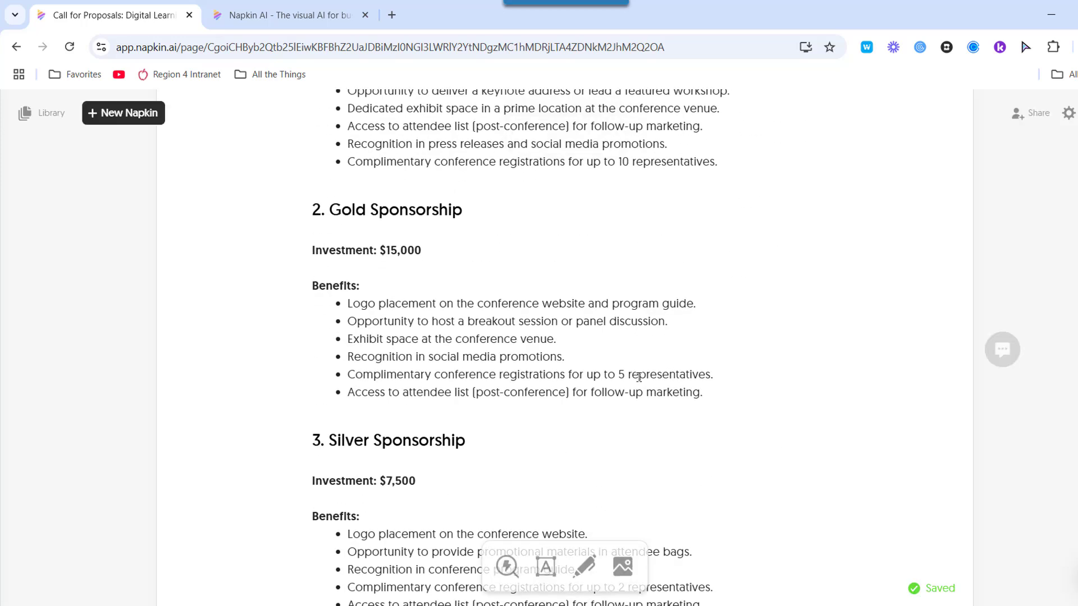
# Step: Generate a visual from the Gold benefits list and choose the orbit-style diagram
pyautogui.click(602, 301)
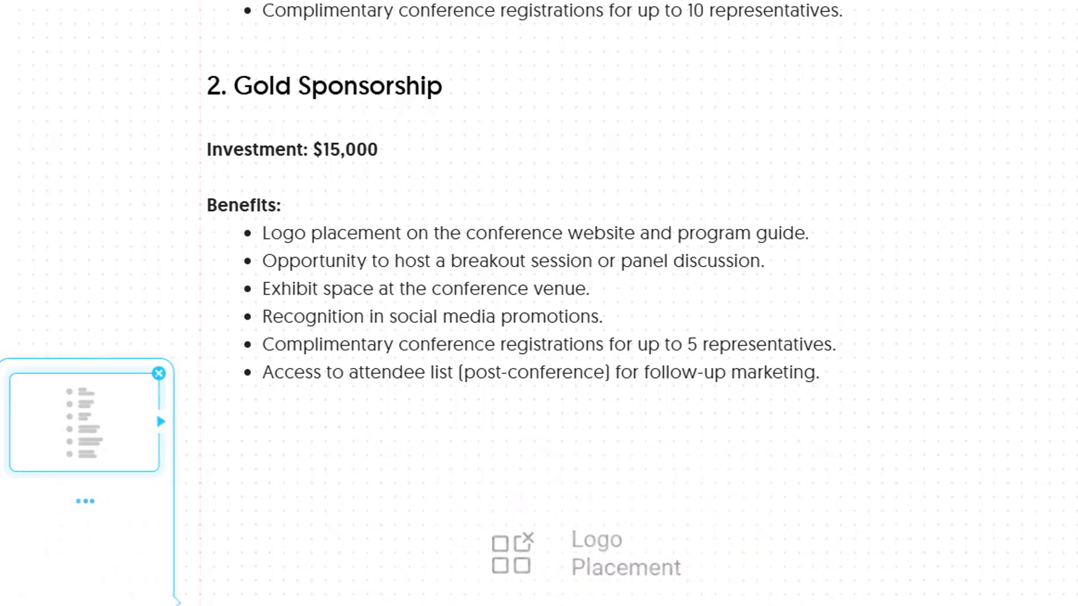
pyautogui.scroll(-5, 199, 274)
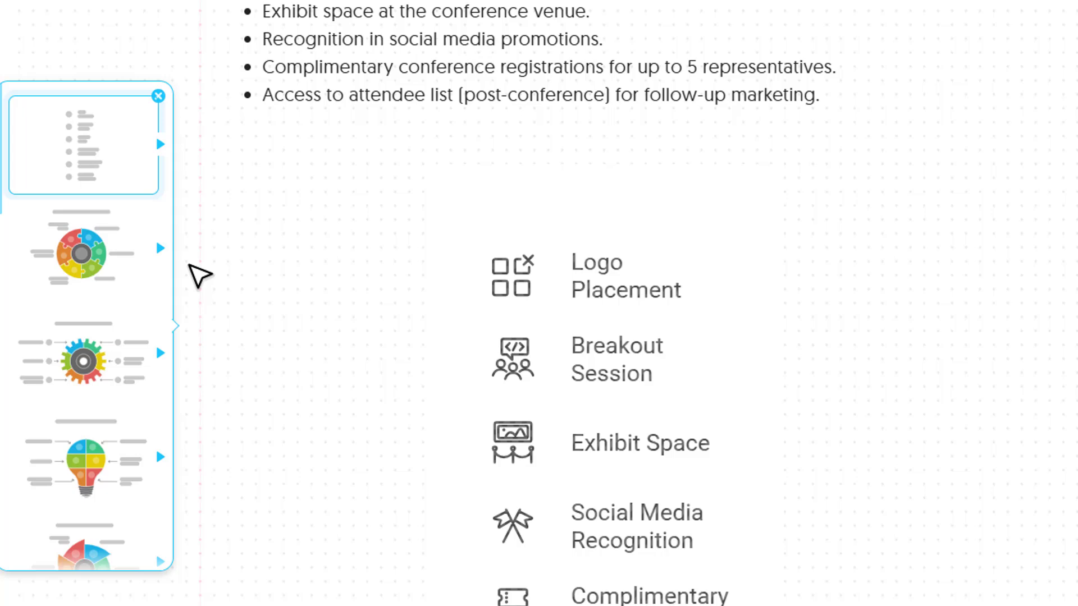
pyautogui.scroll(-2, 200, 274)
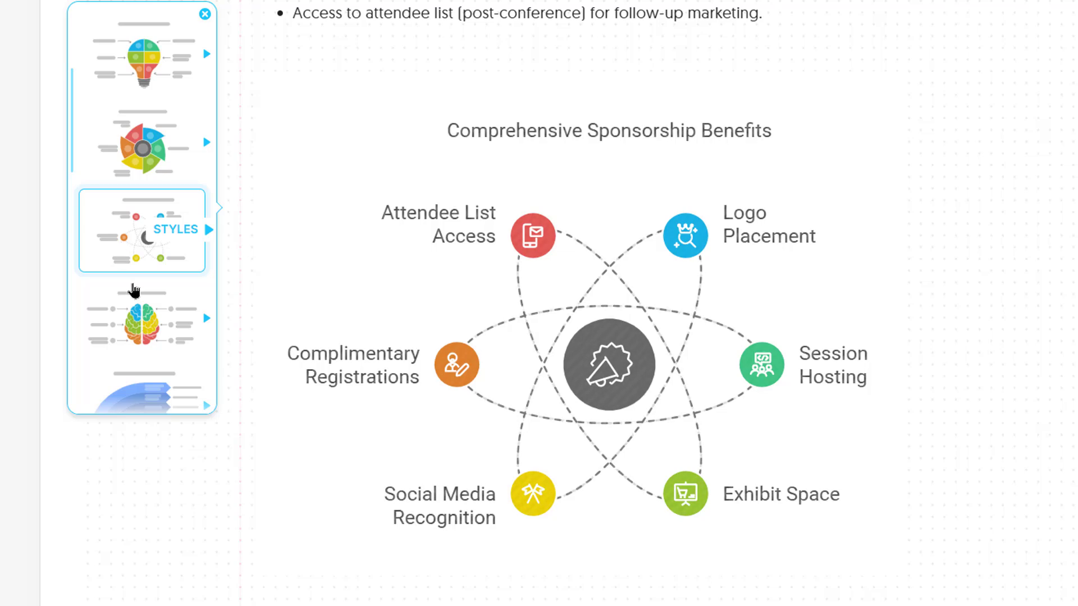
# Step: Try the brain, arc and donut layouts, then generate more and pick the mind map
pyautogui.click(133, 295)
pyautogui.scroll(-1, 140, 325)
pyautogui.click(141, 324)
pyautogui.scroll(-1, 140, 325)
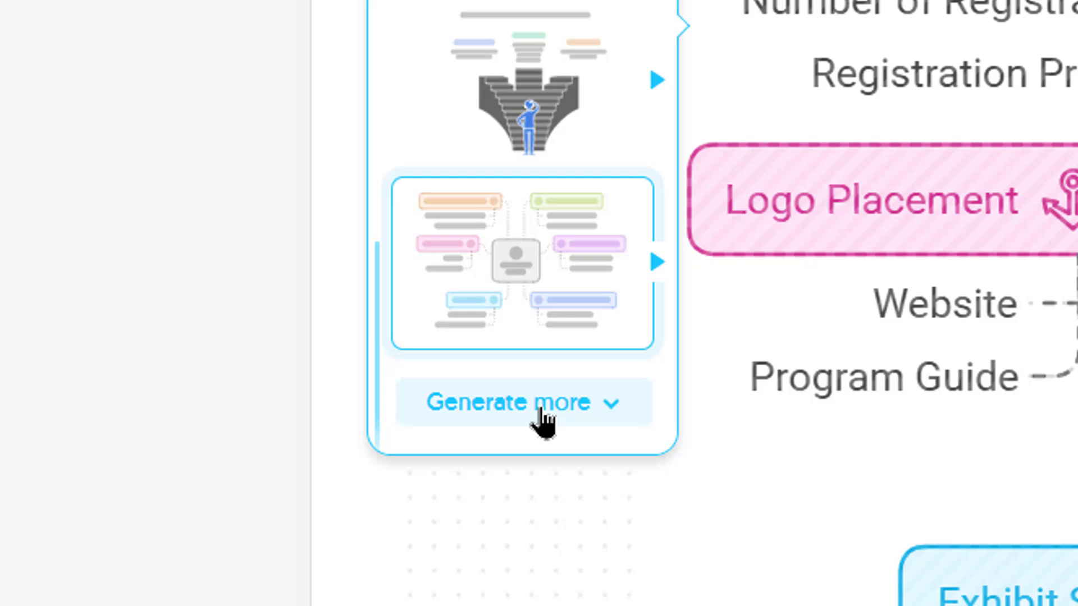
pyautogui.click(318, 396)
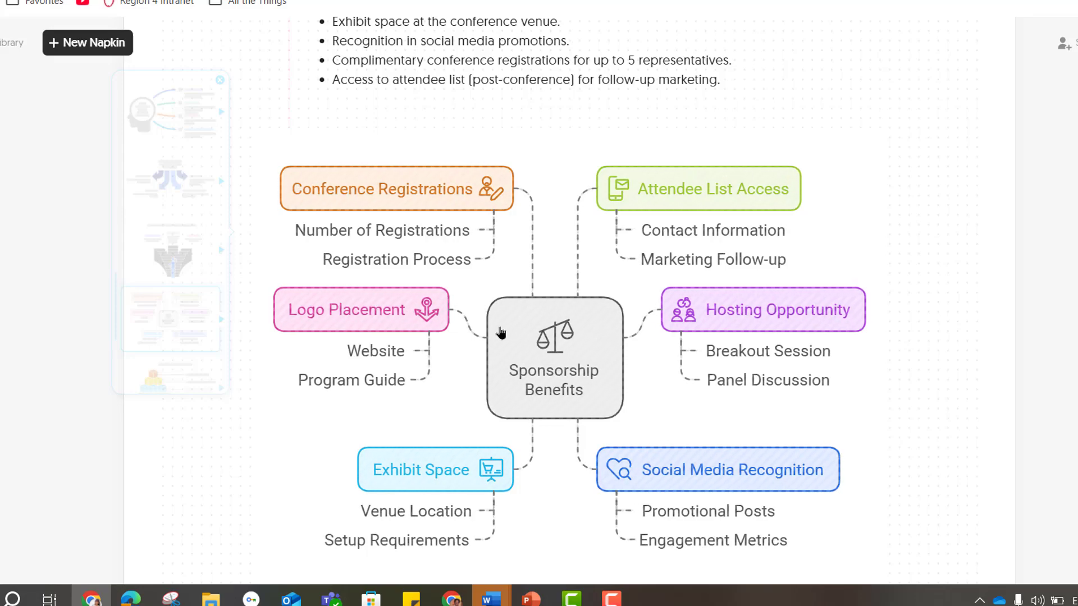
# Step: Make the central Sponsorship Benefits label bold purple Arial with a cloud-shaped box
pyautogui.click(553, 340)
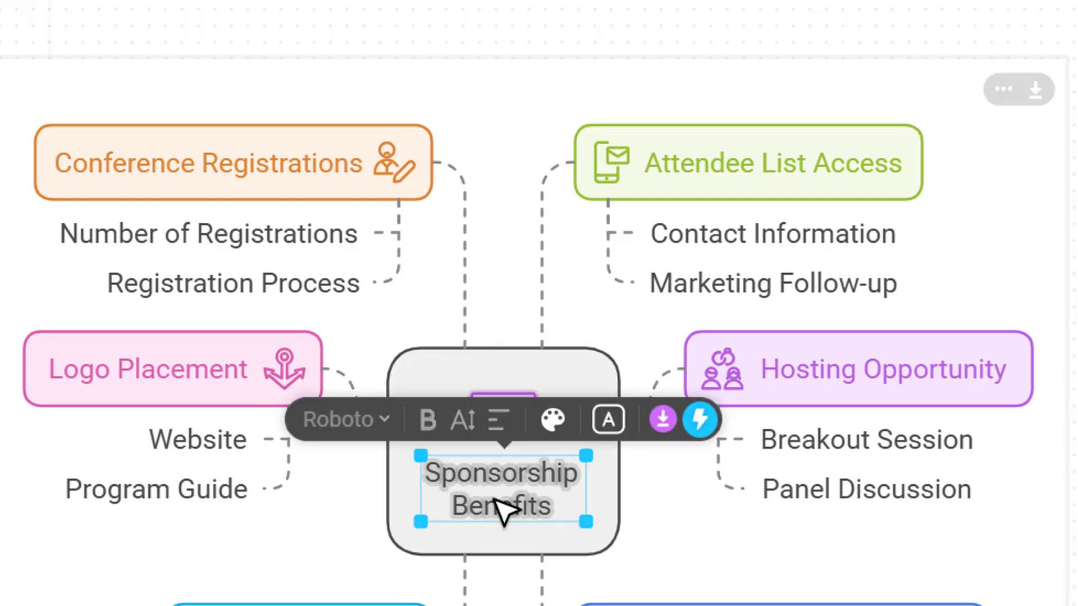
pyautogui.click(376, 430)
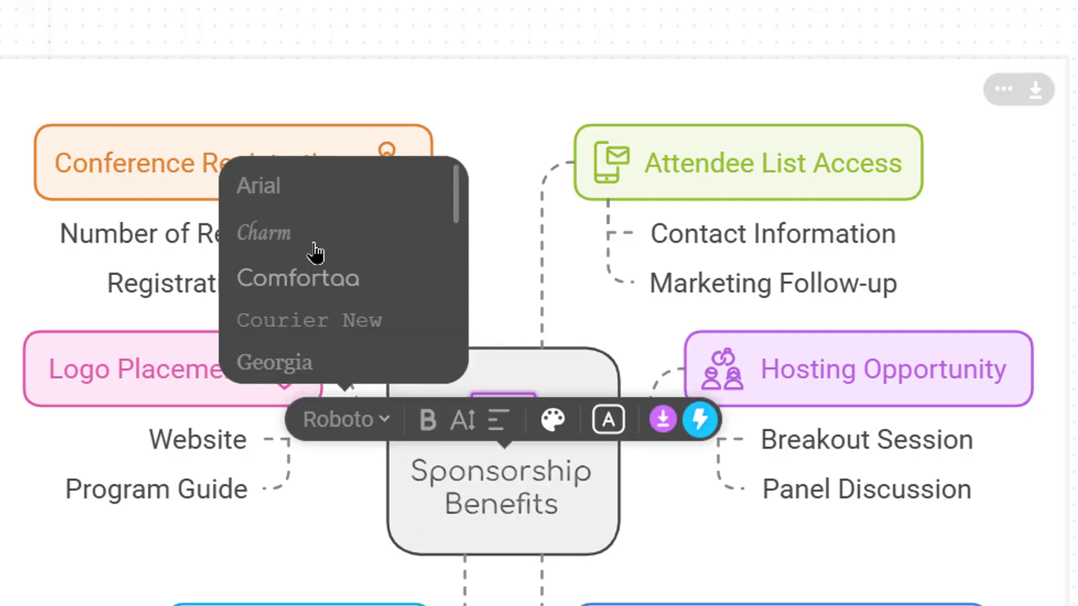
pyautogui.click(308, 198)
pyautogui.click(414, 420)
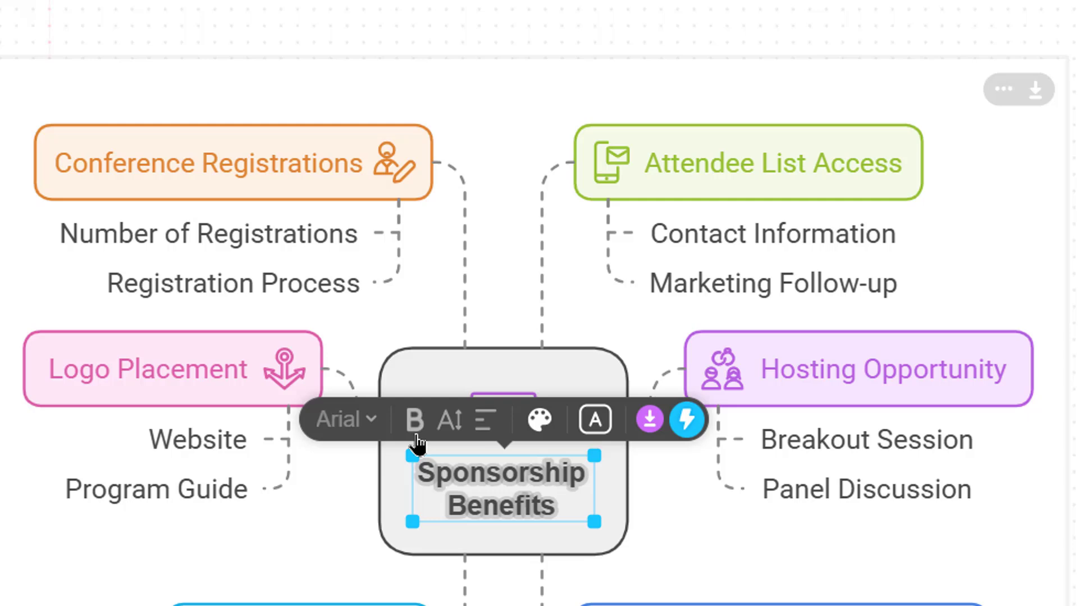
pyautogui.click(459, 420)
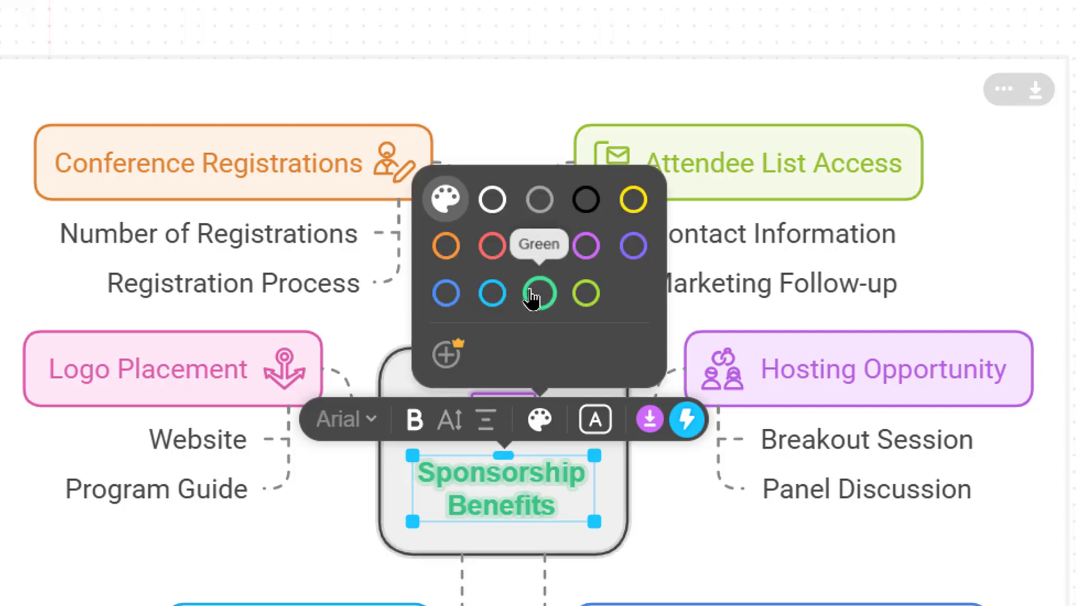
pyautogui.click(581, 257)
pyautogui.click(596, 421)
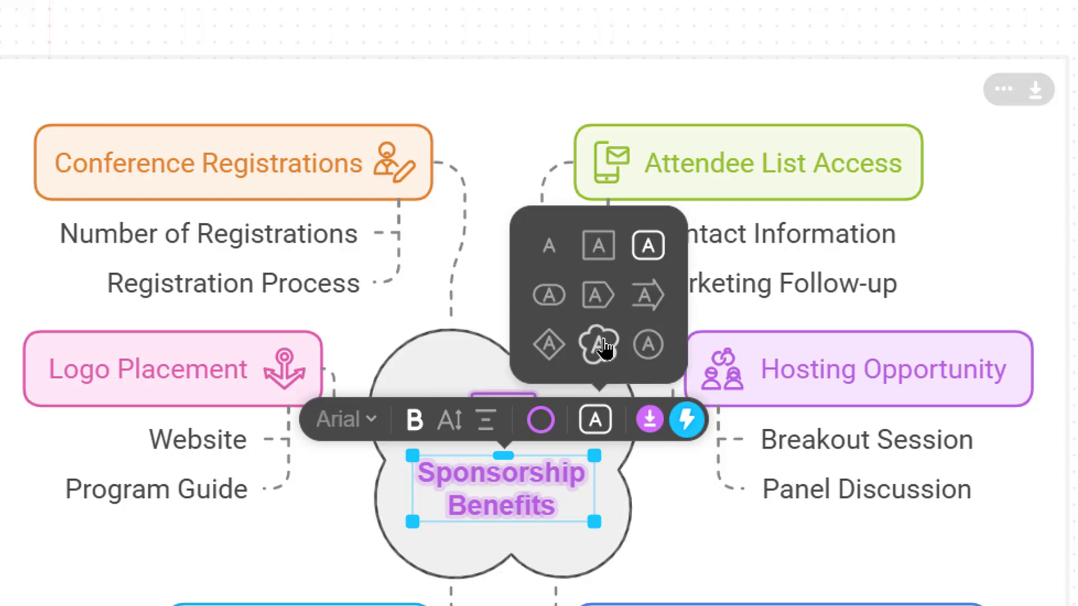
# Step: Open the label's export options, then close them without exporting
pyautogui.click(649, 420)
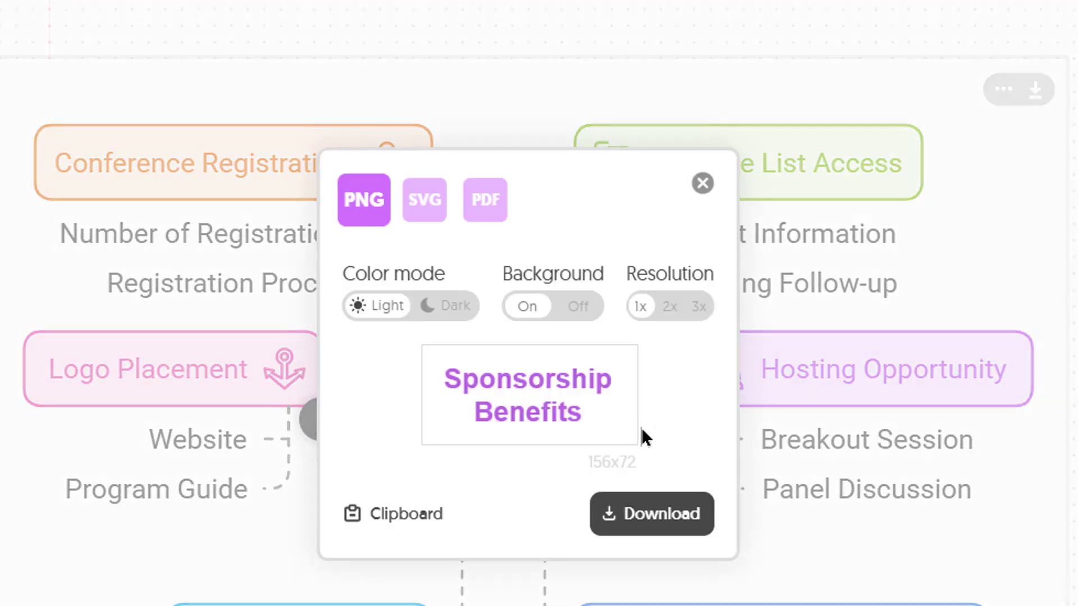
pyautogui.click(702, 183)
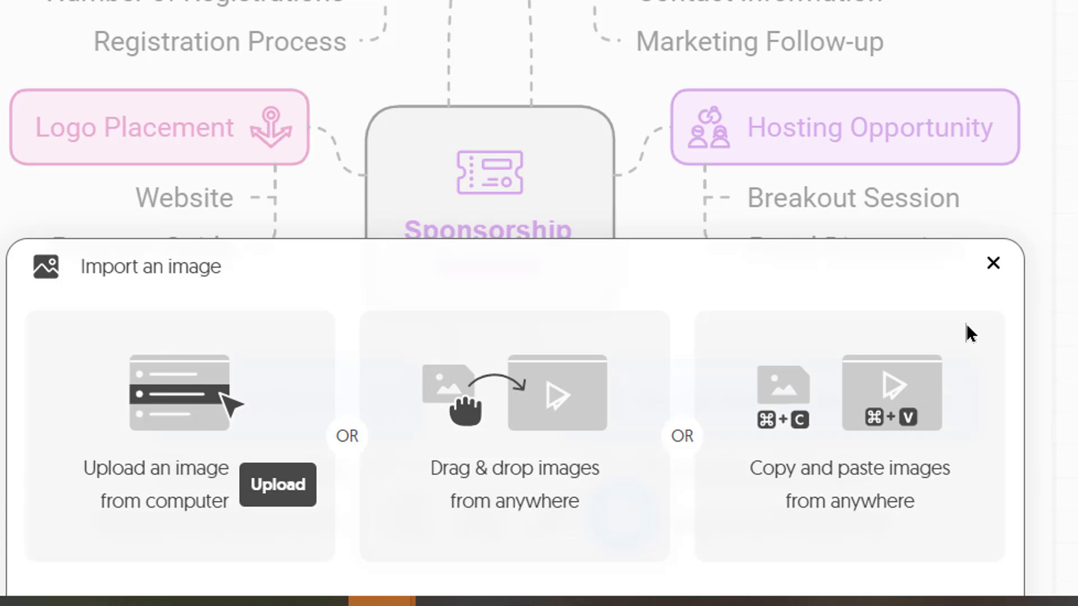
# Step: Draw a freehand line with a loose hand-drawn style and add a short text label
pyautogui.click(992, 264)
pyautogui.click(550, 515)
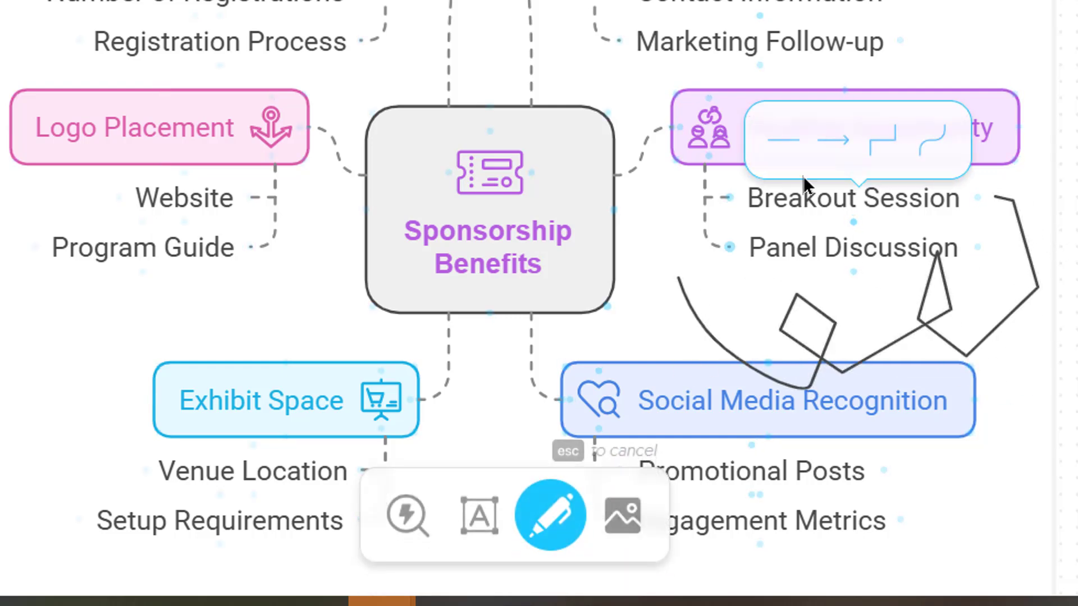
pyautogui.click(886, 144)
pyautogui.click(931, 142)
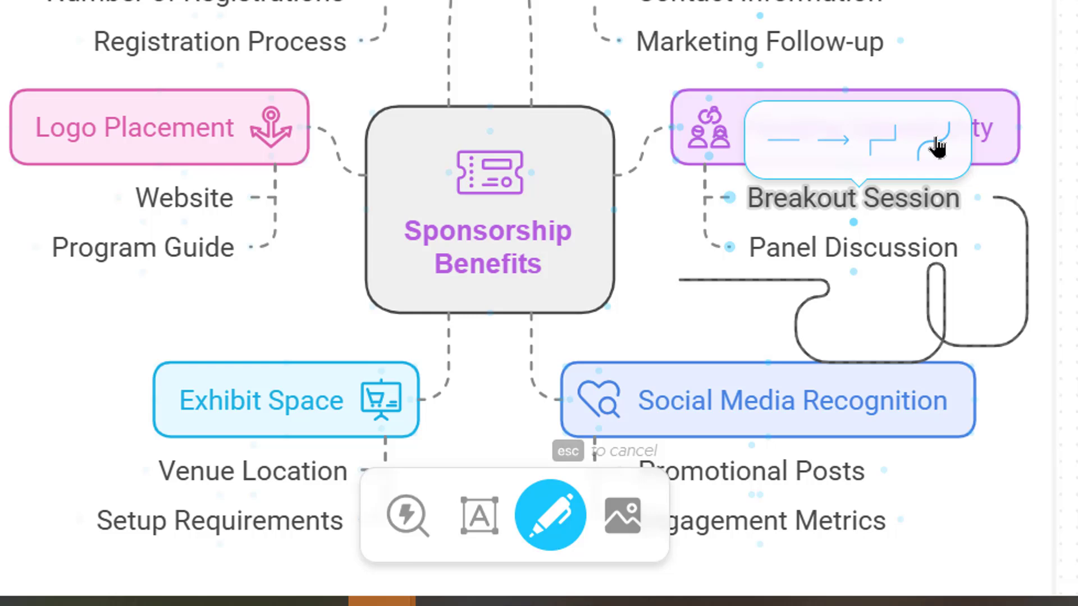
pyautogui.click(830, 147)
pyautogui.click(768, 149)
pyautogui.click(844, 147)
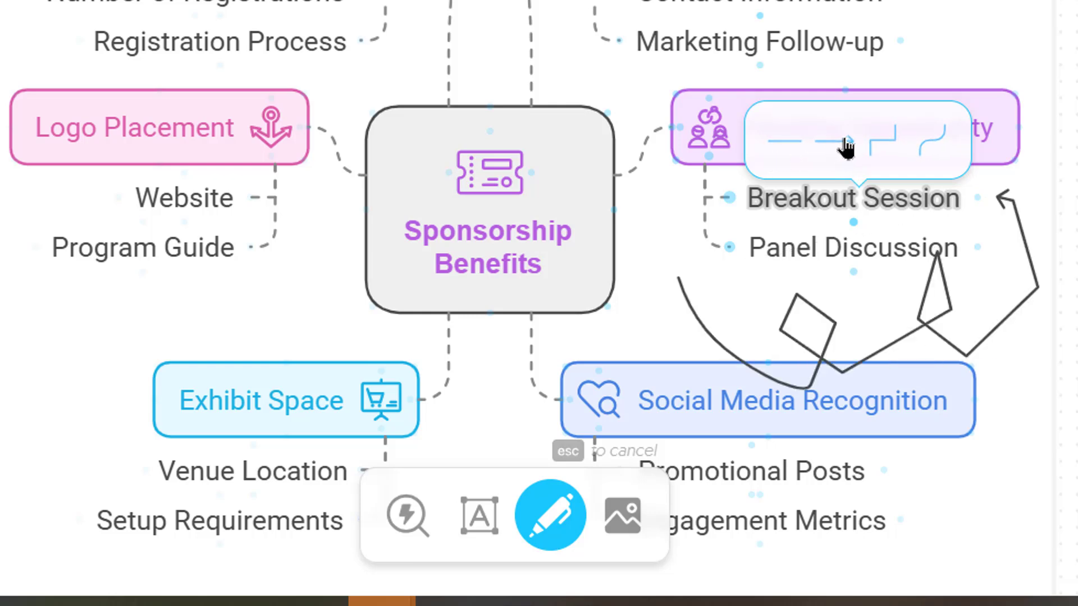
pyautogui.click(902, 143)
pyautogui.click(932, 139)
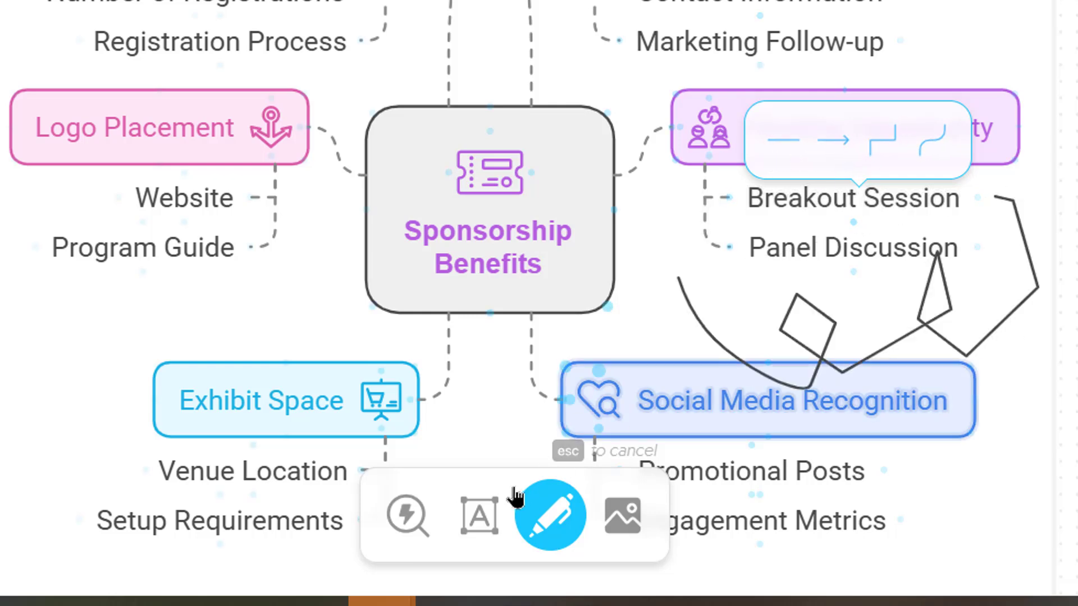
pyautogui.click(469, 516)
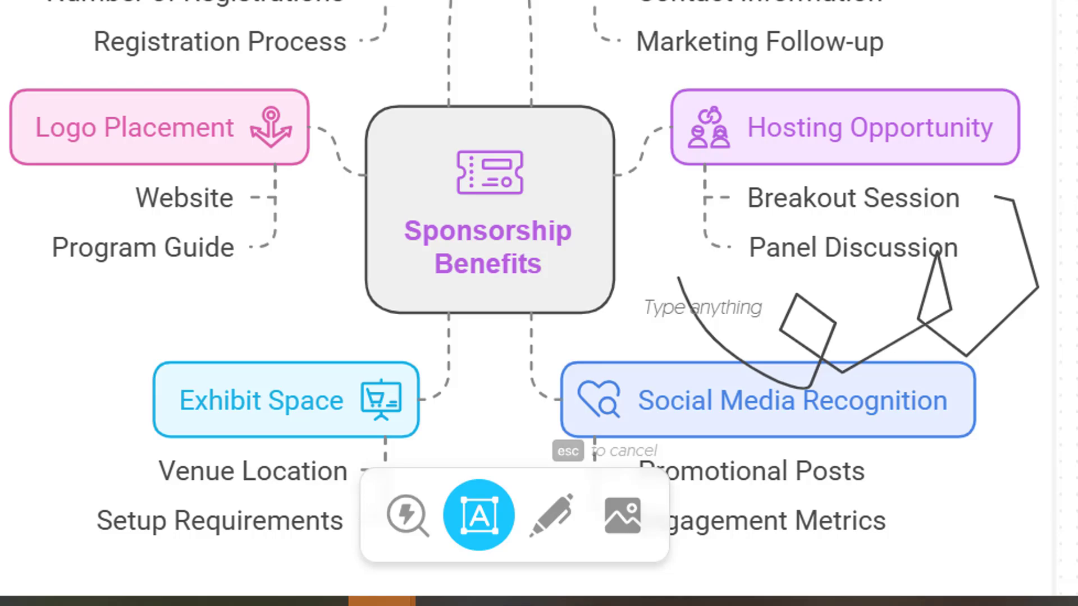
pyautogui.write('jjkshdkfhs')
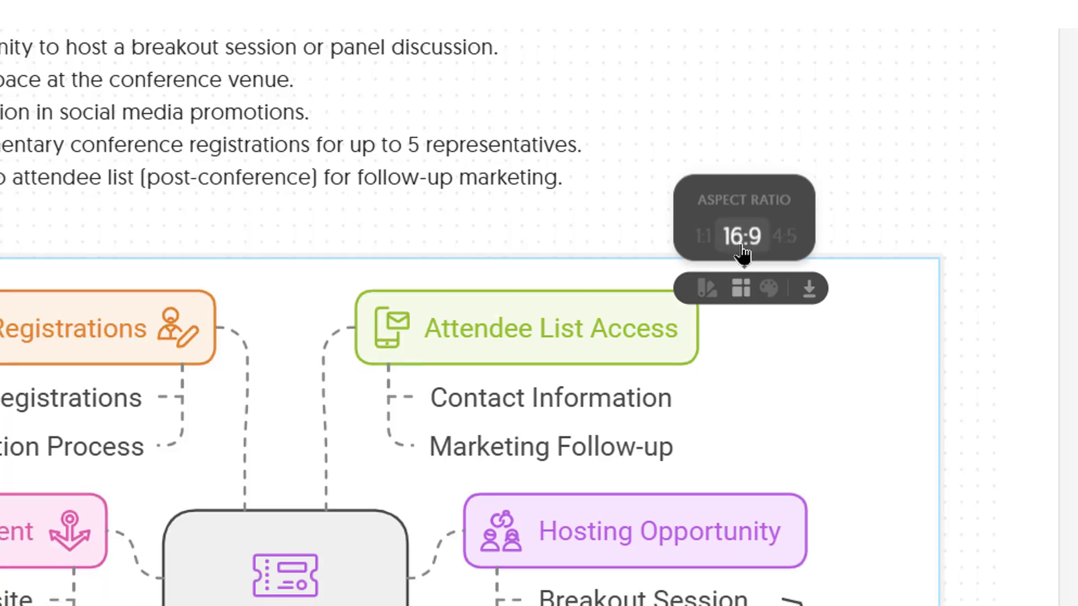
# Step: Export the mind map at 4:5 as PNG with background off, then remove the stray label
pyautogui.click(788, 239)
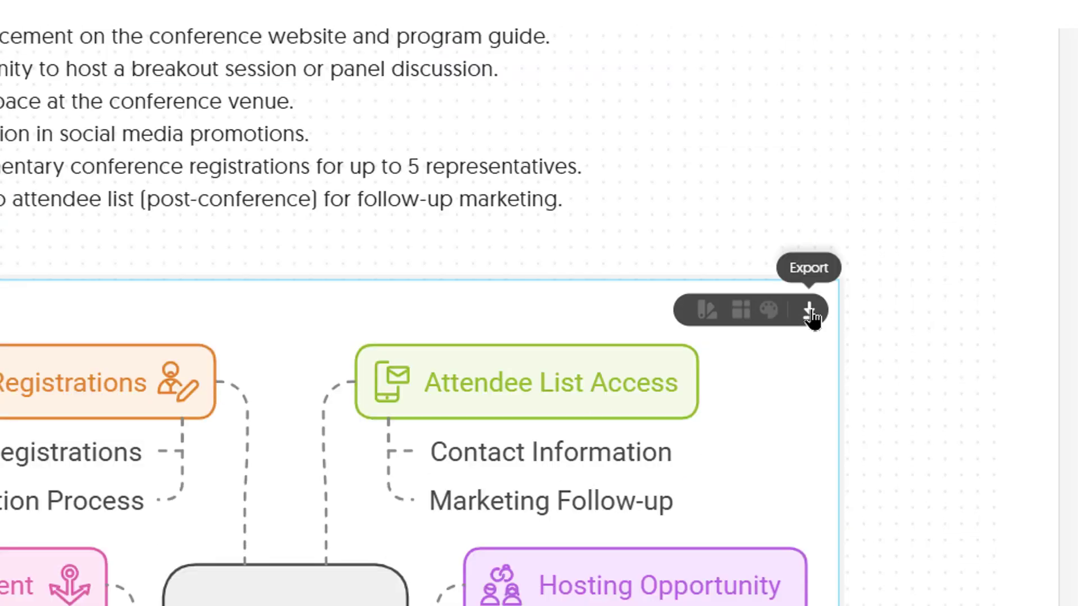
pyautogui.click(810, 312)
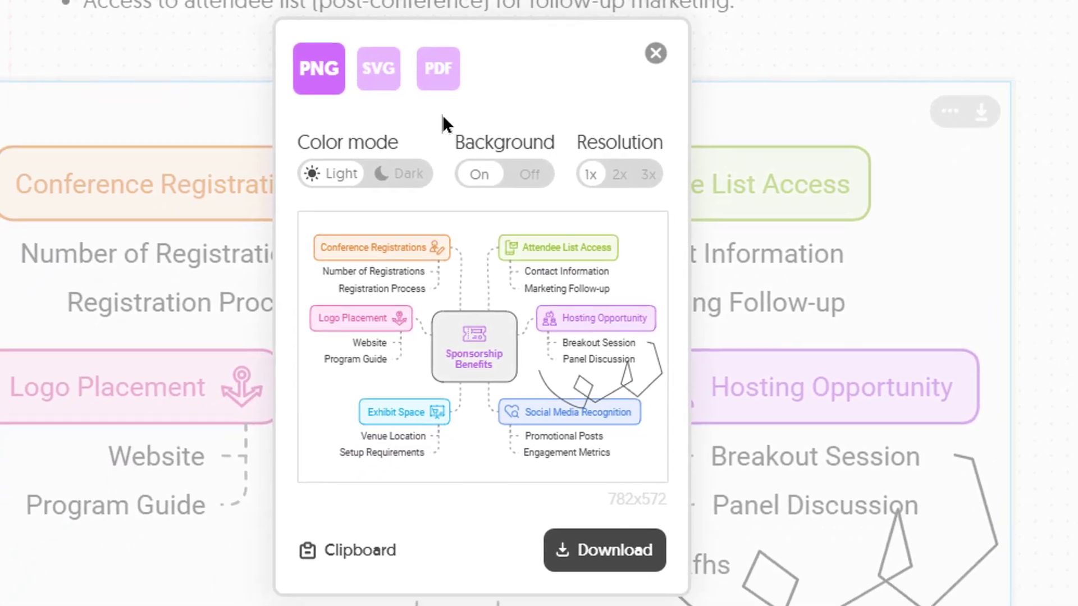
pyautogui.click(379, 64)
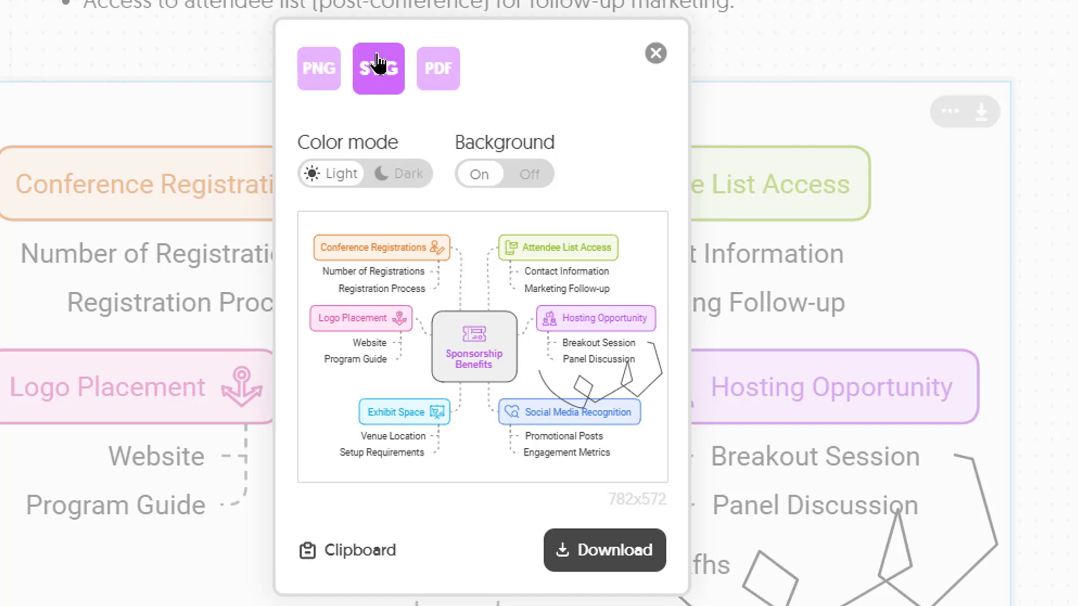
pyautogui.click(434, 67)
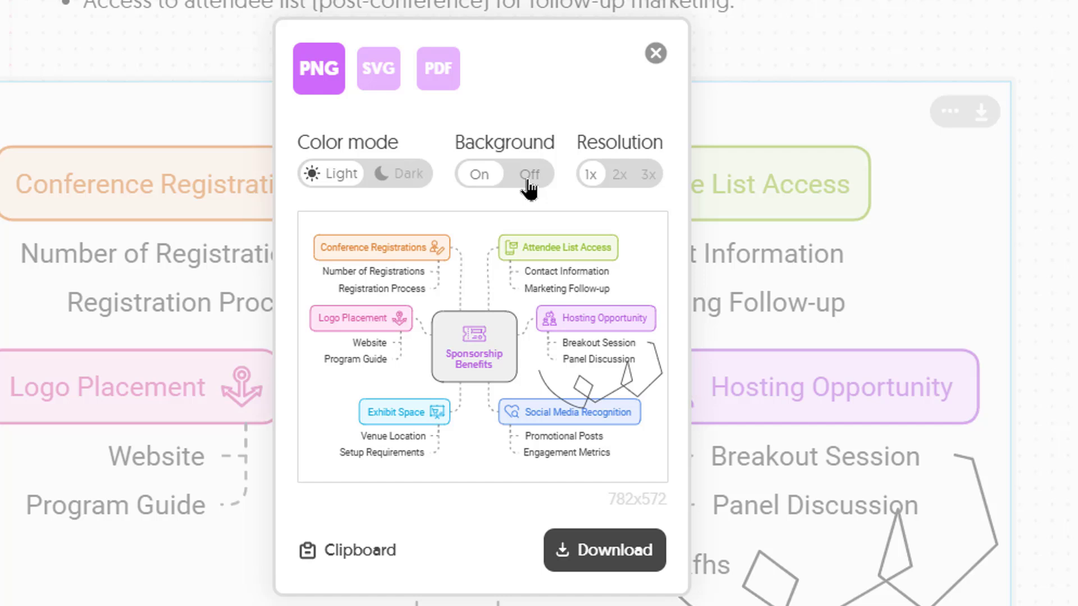
pyautogui.click(529, 184)
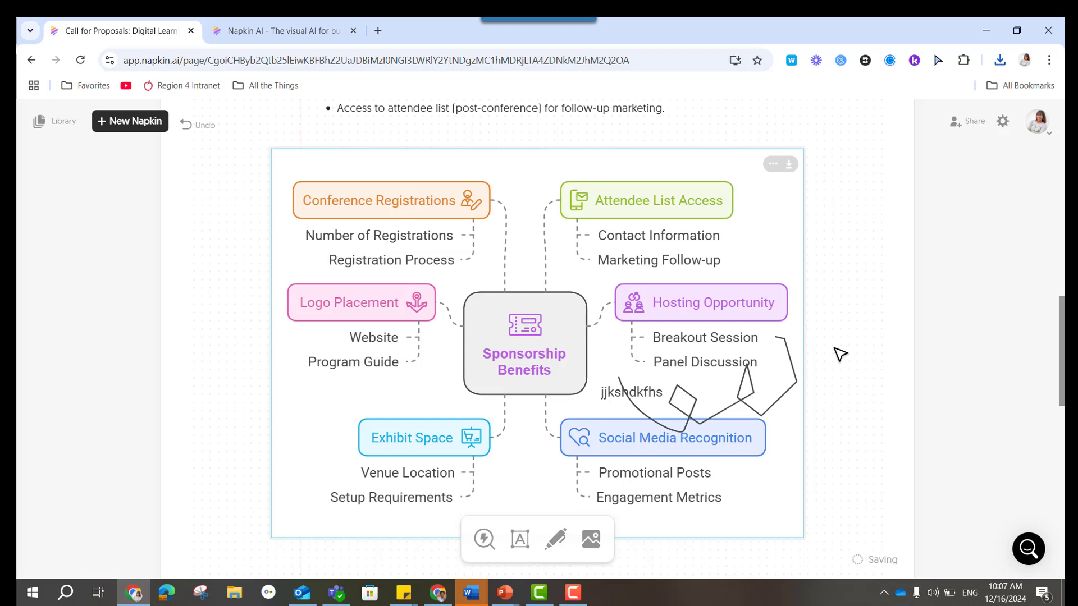
pyautogui.press('Escape')
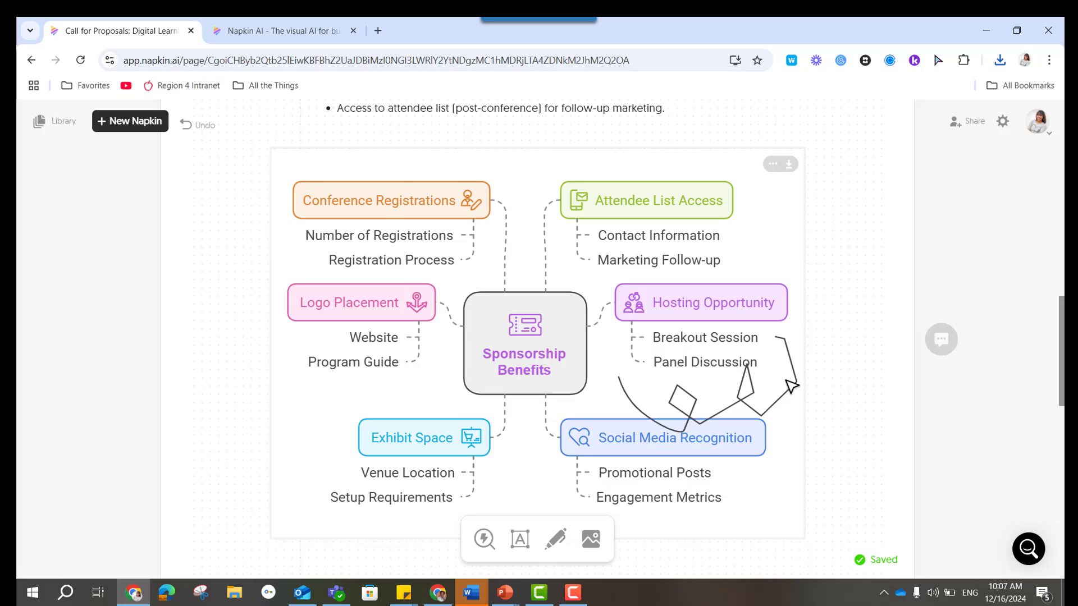